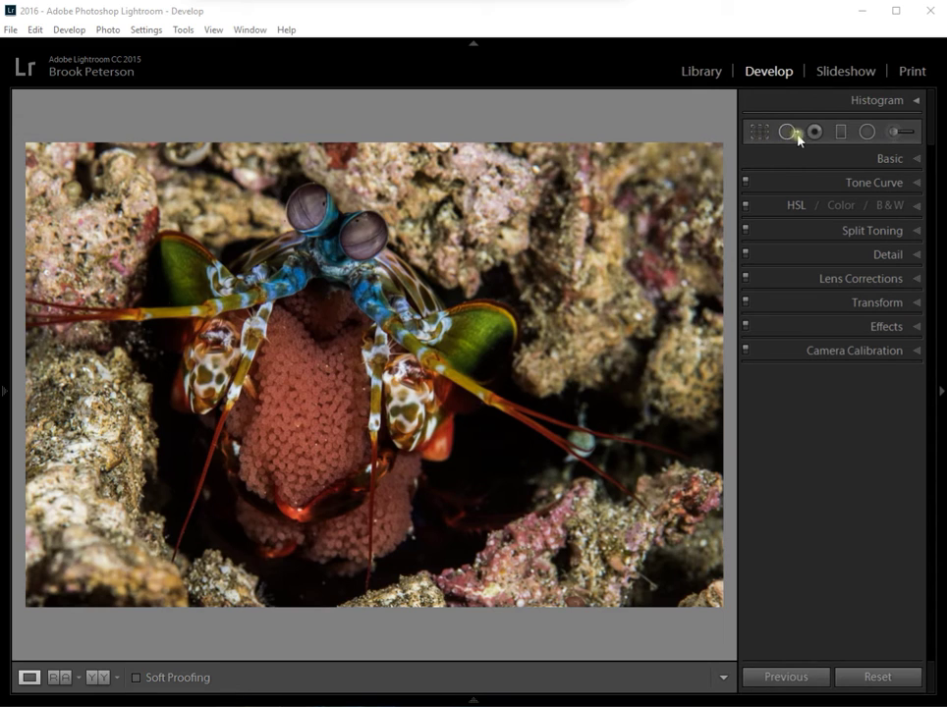
Open the Adjustment Brush from the tool strip under the Histogram
left_click(893, 135)
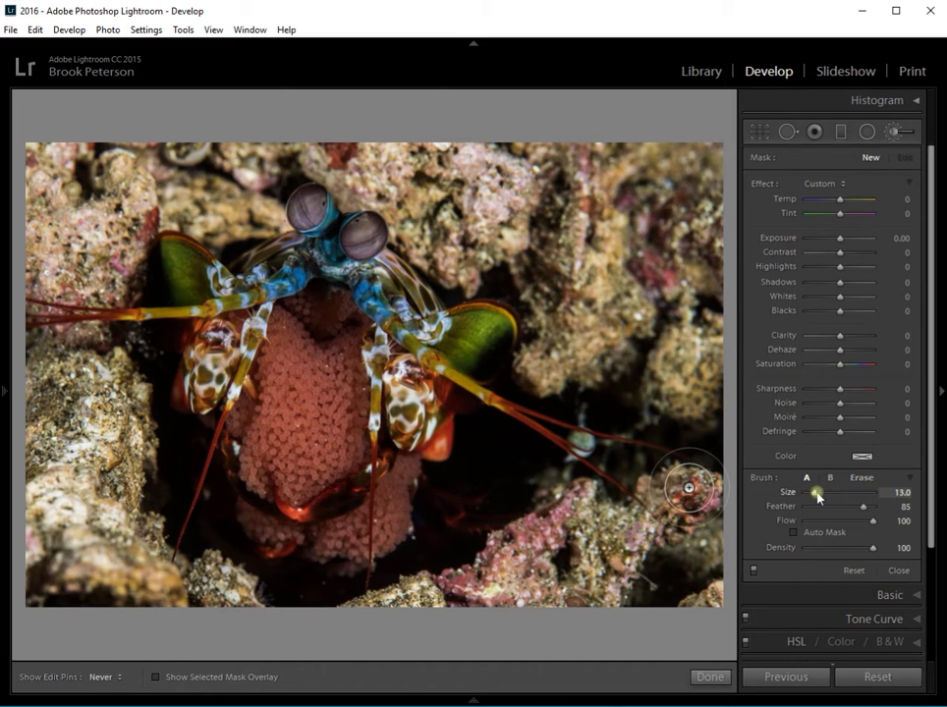
Set the adjustment brush to size 11.0 and feather 83
mouse_move(815, 497)
left_mouse_down()
mouse_move(852, 498)
mouse_move(827, 500)
left_mouse_up()
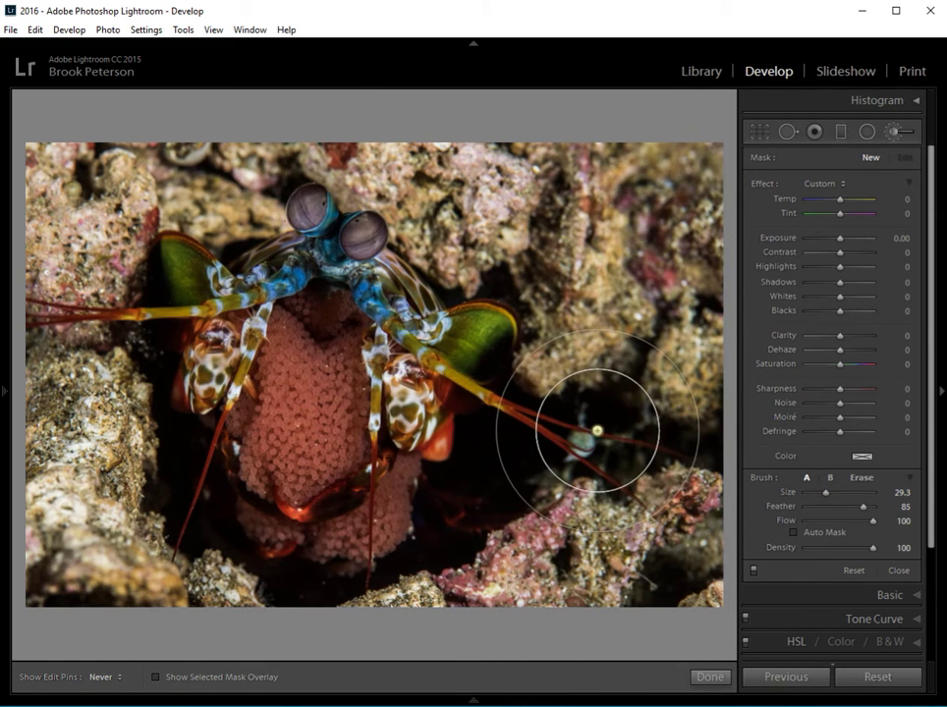
scroll(597, 430, "down", 6)
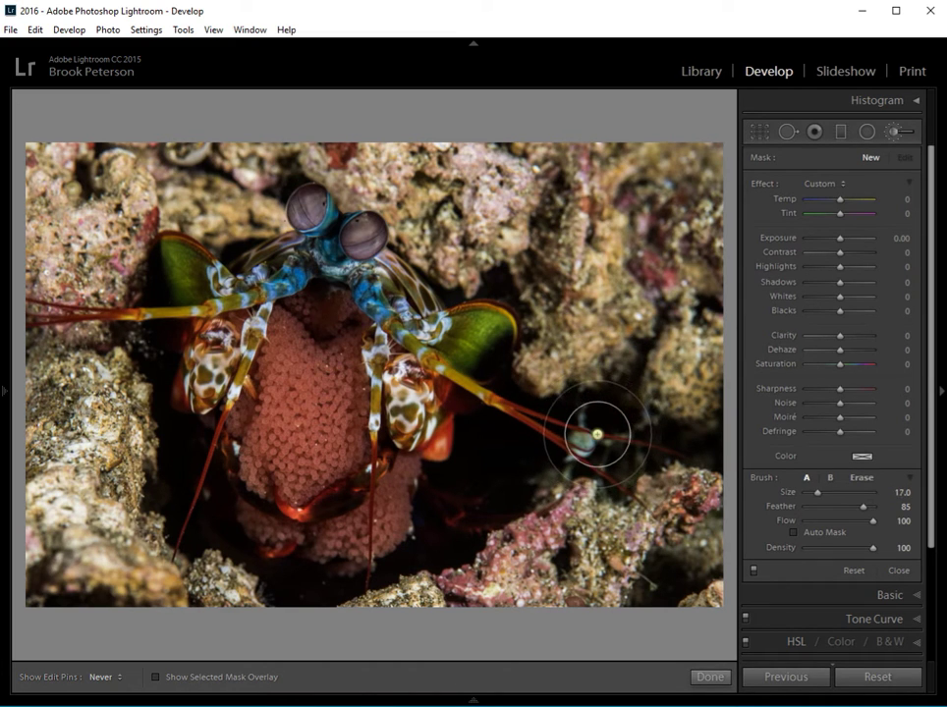
scroll(597, 432, "up", 1)
scroll(597, 433, "up", 4)
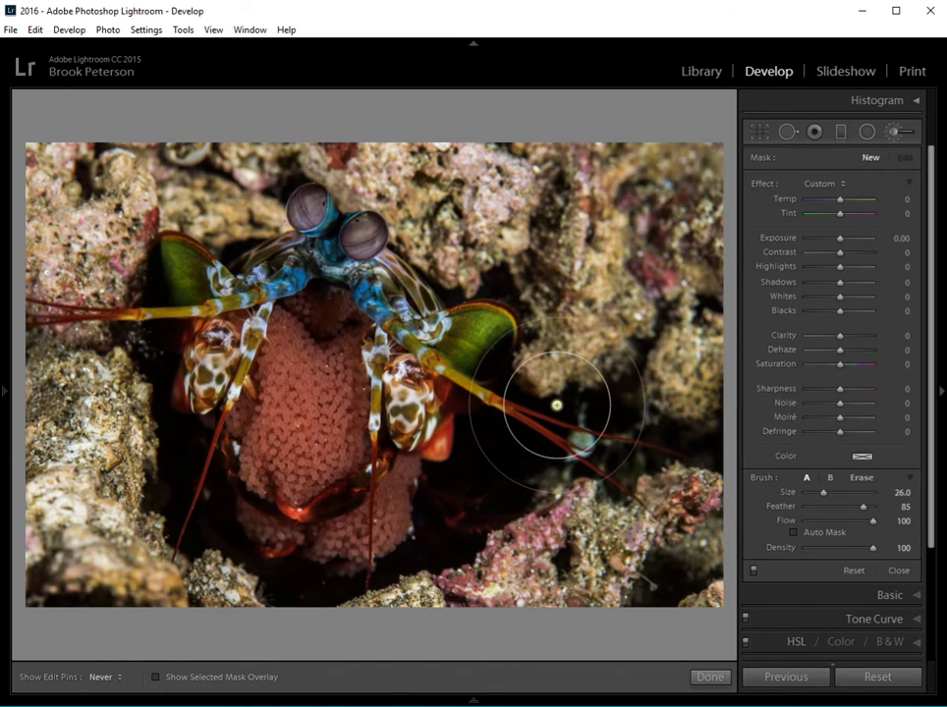
scroll(556, 405, "down", 5)
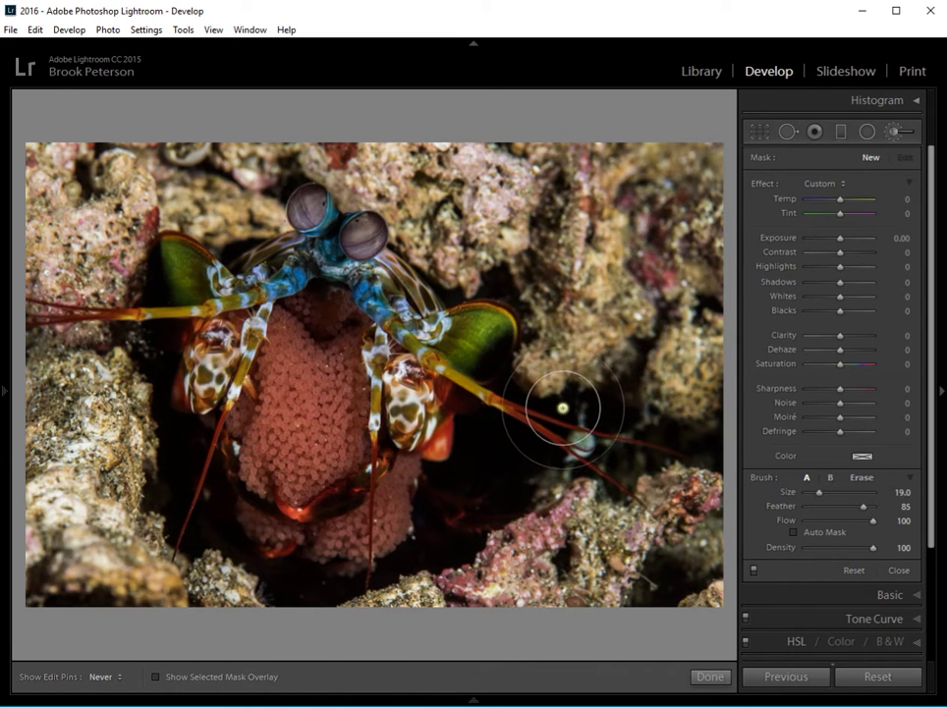
scroll(563, 406, "down", 3)
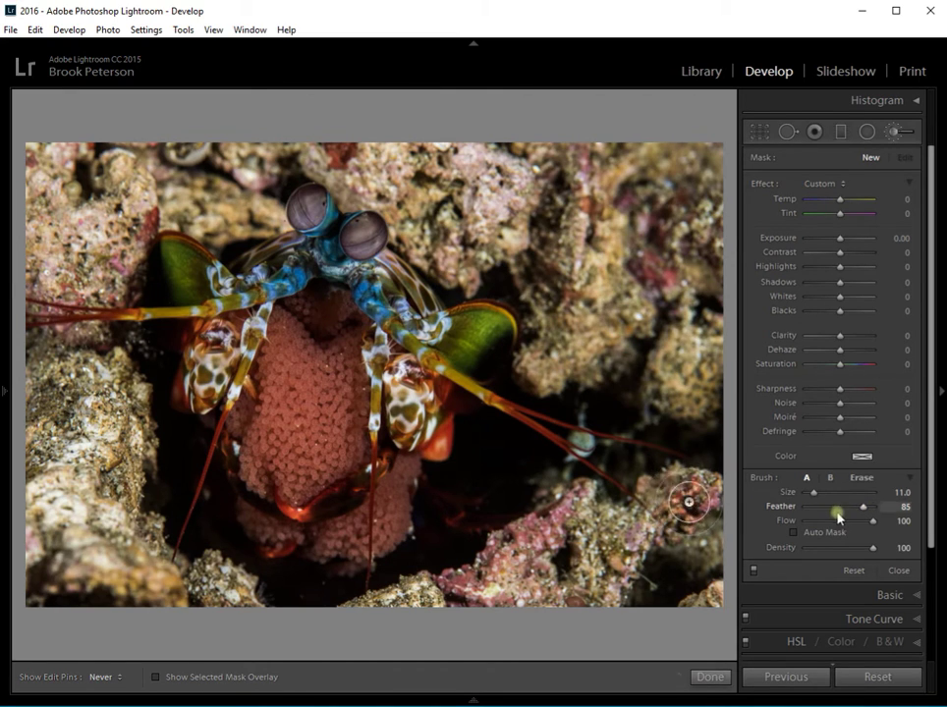
left_click_drag(866, 510, 790, 506)
left_click_drag(807, 511, 866, 513)
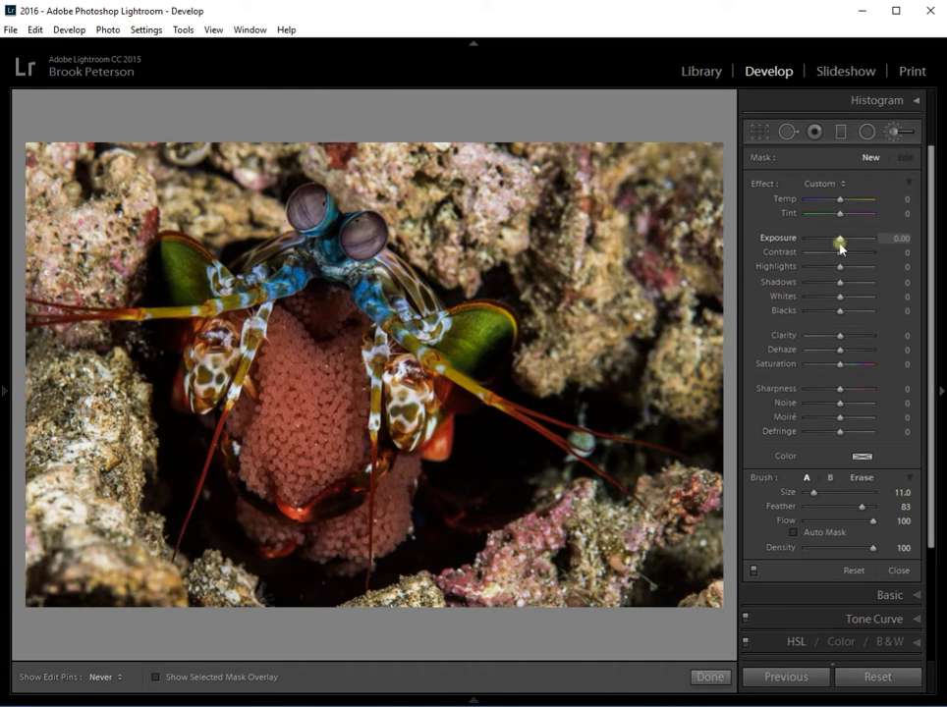
left_click_drag(841, 246, 877, 413)
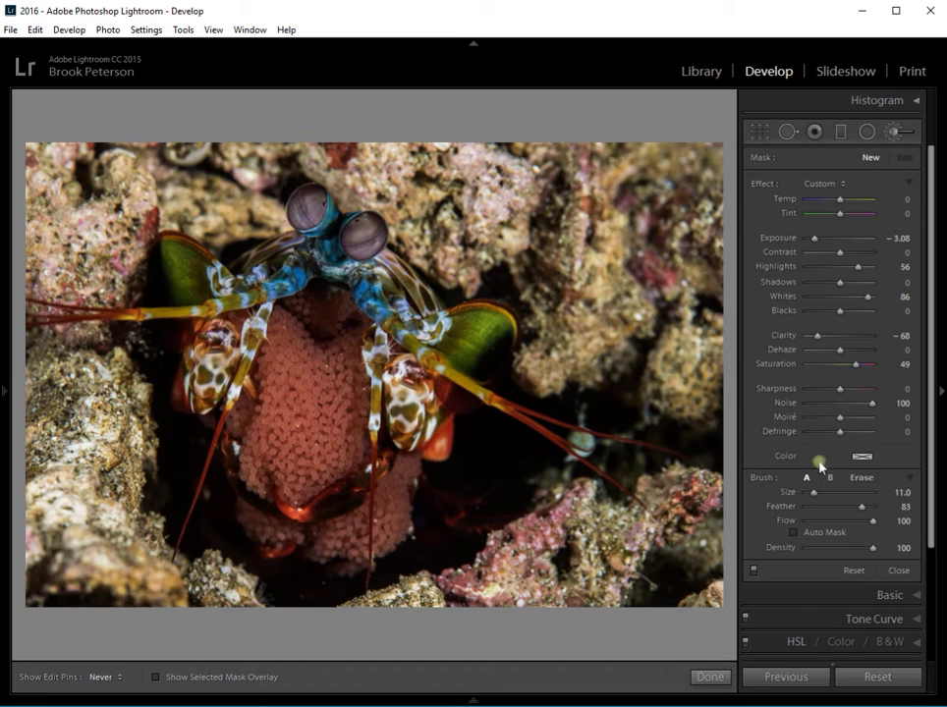
double_click(781, 240)
double_click(778, 267)
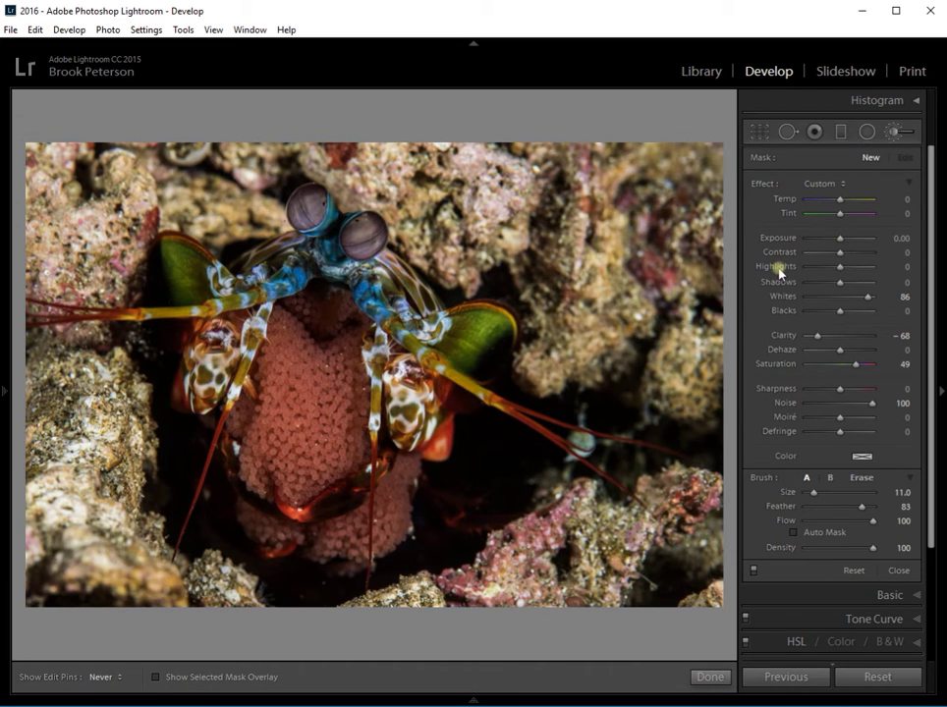
double_click(763, 185)
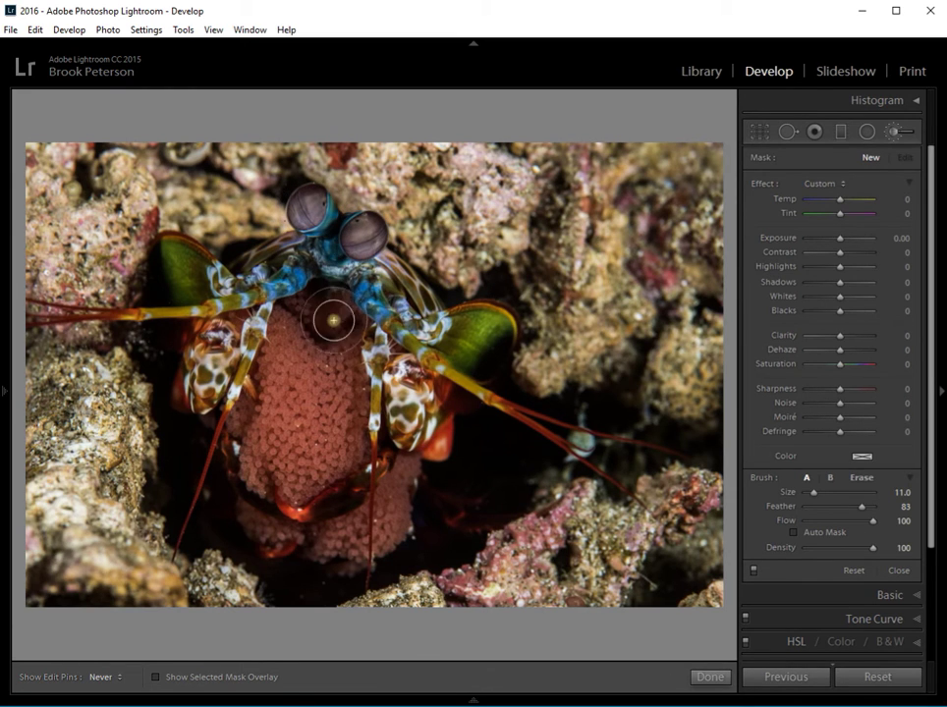
Paint a mask over the shrimp's body, both claws and eyes, checking coverage with the red overlay
left_click_drag(678, 324, 579, 157)
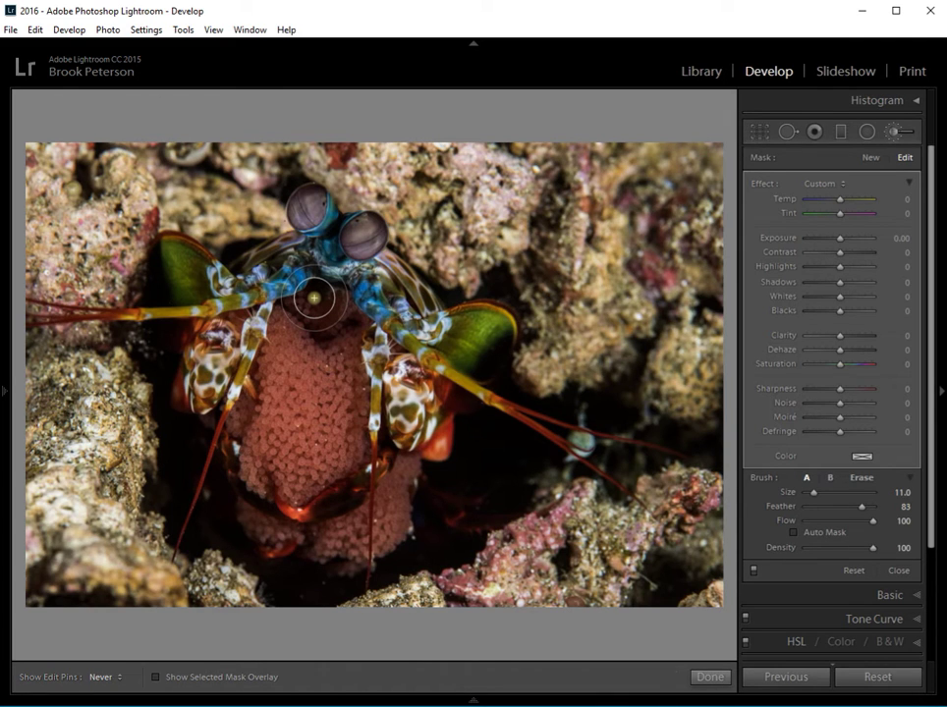
key("o")
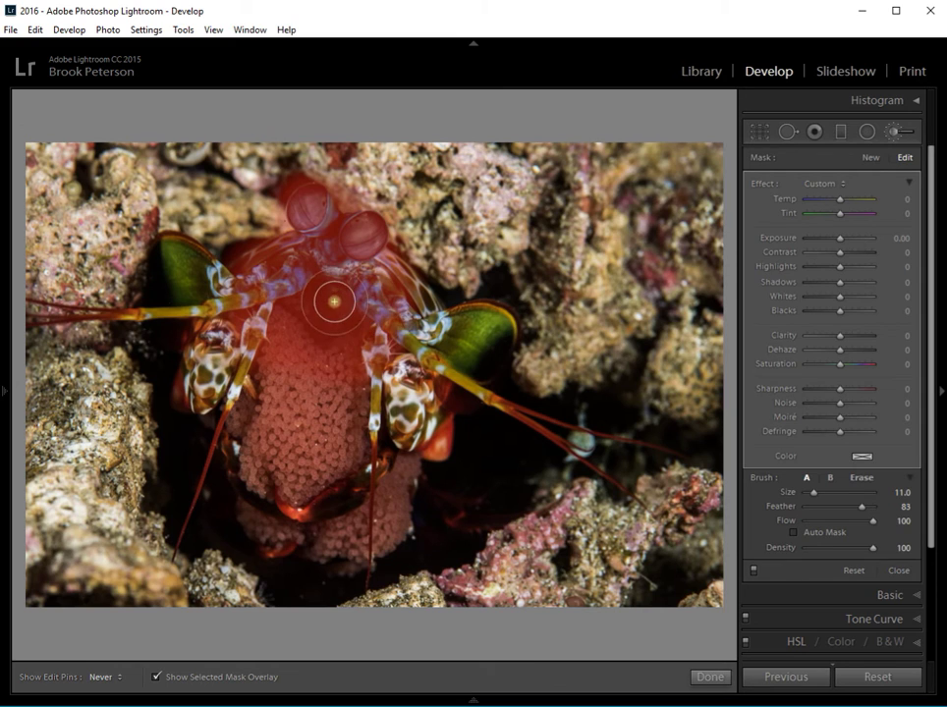
mouse_move(334, 301)
left_mouse_down()
mouse_move(258, 321)
mouse_move(218, 305)
mouse_move(238, 303)
mouse_move(175, 256)
mouse_move(197, 323)
mouse_move(204, 396)
mouse_move(238, 330)
mouse_move(261, 339)
mouse_move(249, 471)
mouse_move(263, 383)
mouse_move(270, 515)
mouse_move(298, 498)
mouse_move(328, 355)
mouse_move(329, 500)
mouse_move(341, 533)
mouse_move(374, 520)
mouse_move(378, 538)
mouse_move(424, 350)
mouse_move(373, 463)
mouse_move(404, 449)
mouse_move(408, 373)
mouse_move(447, 332)
mouse_move(474, 321)
mouse_move(484, 337)
mouse_move(446, 373)
mouse_move(483, 314)
mouse_move(392, 283)
left_mouse_up()
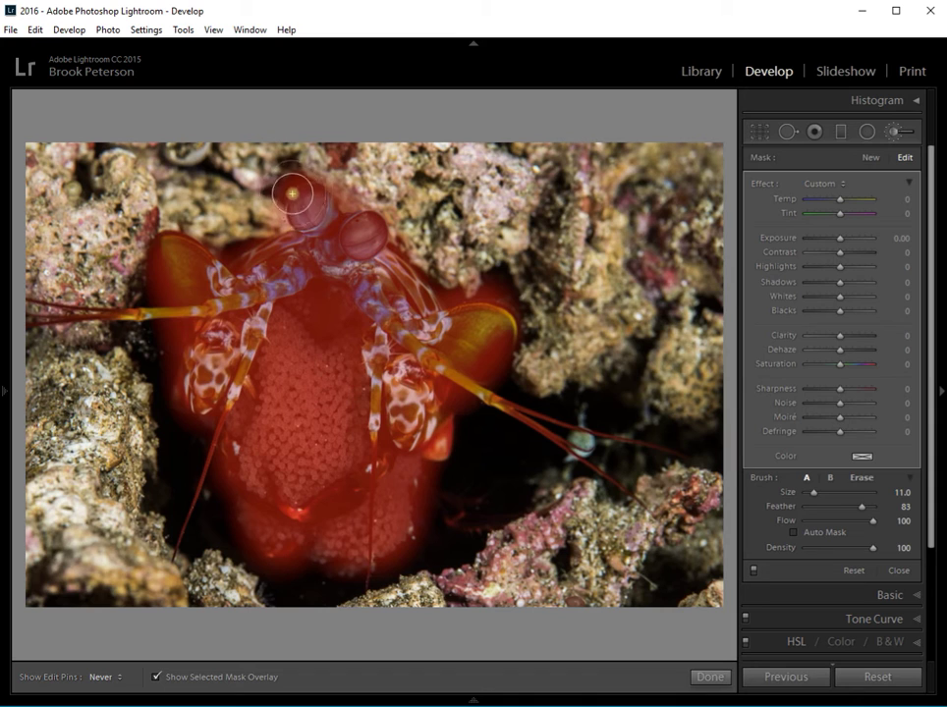
left_click_drag(293, 193, 280, 175)
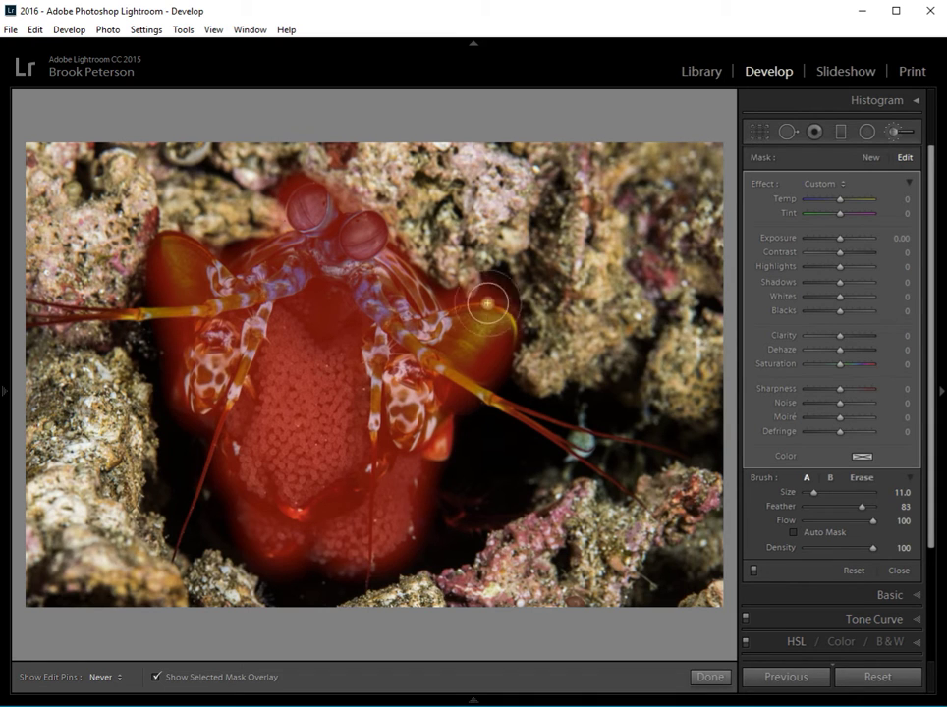
left_click_drag(488, 303, 517, 349)
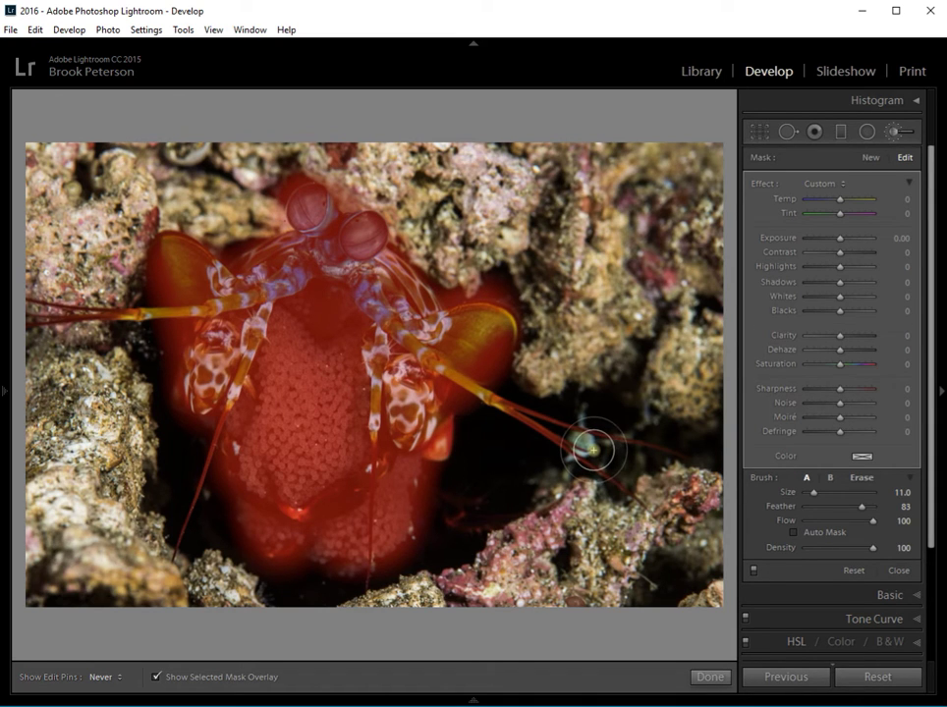
key("o")
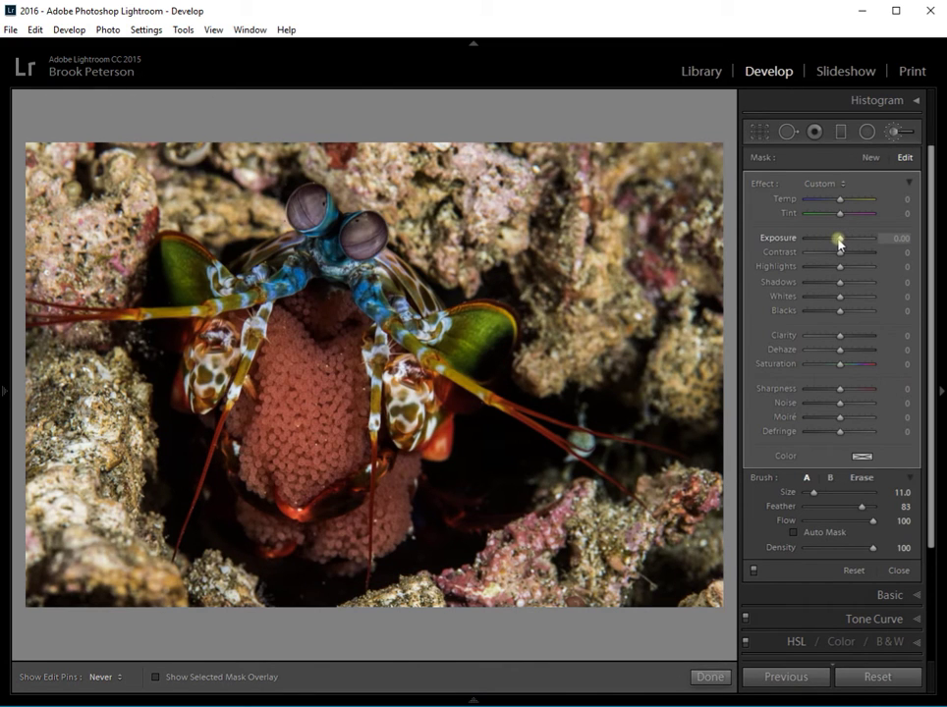
Raise the shrimp mask's Exposure to 1.15
left_click_drag(840, 245, 861, 245)
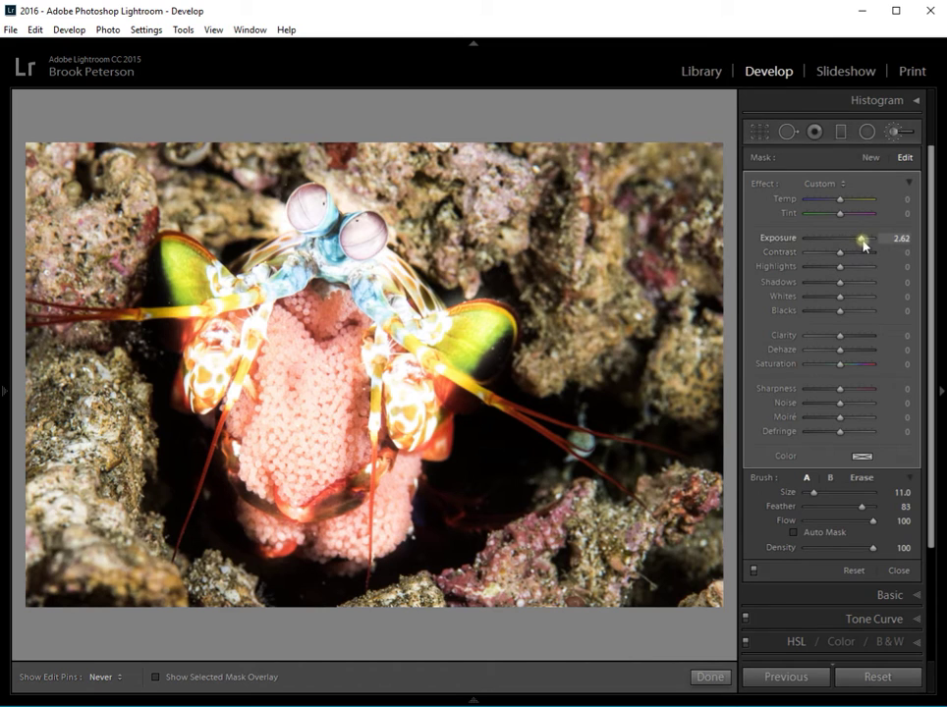
left_click_drag(862, 238, 851, 242)
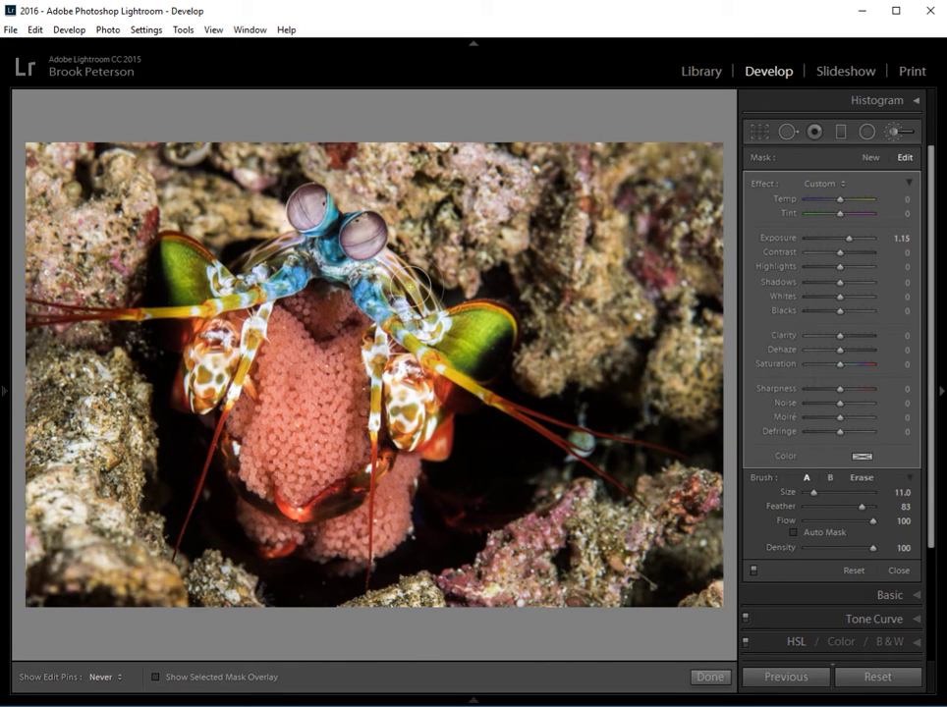
Show the red mask overlay and put the brush in Erase mode at size 7.1, feather 69
key("o")
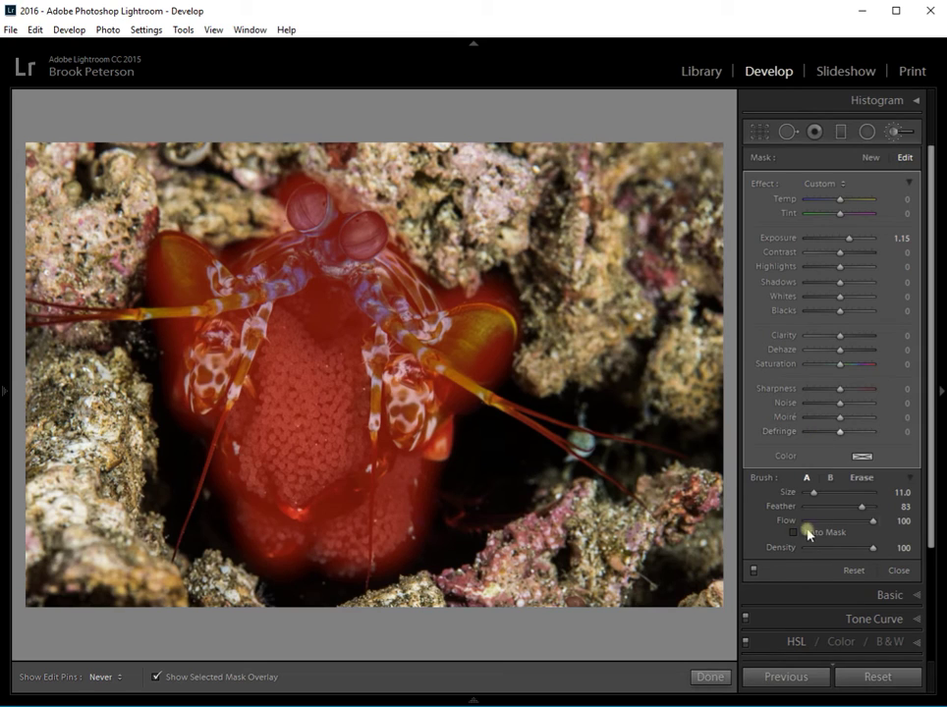
left_click(861, 479)
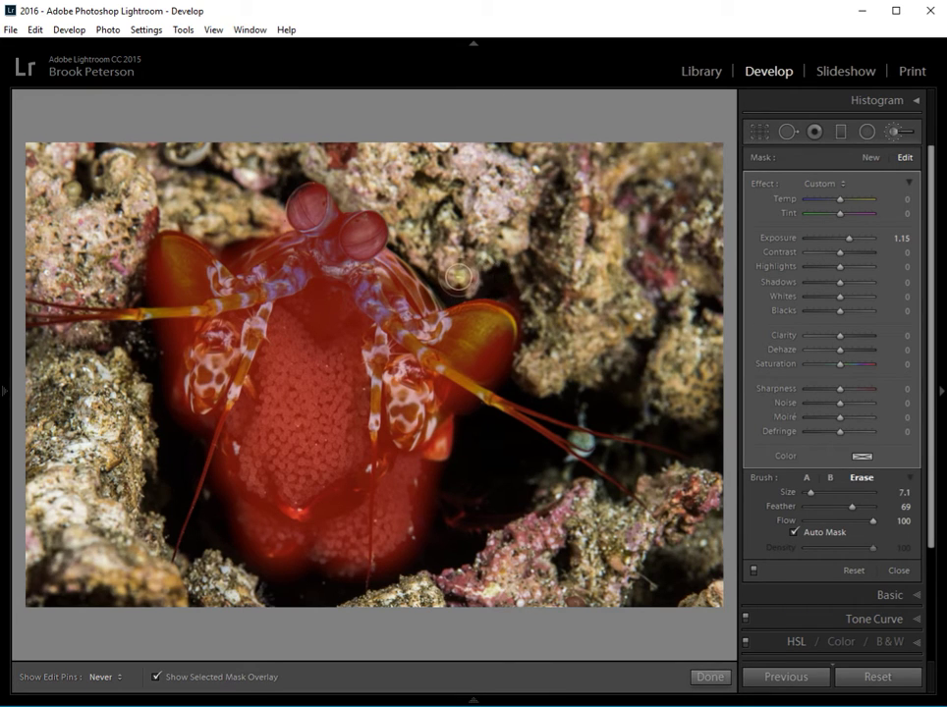
Erase mask spill along the left claw, return to painting, and hide the overlay
scroll(453, 277, "up", 2)
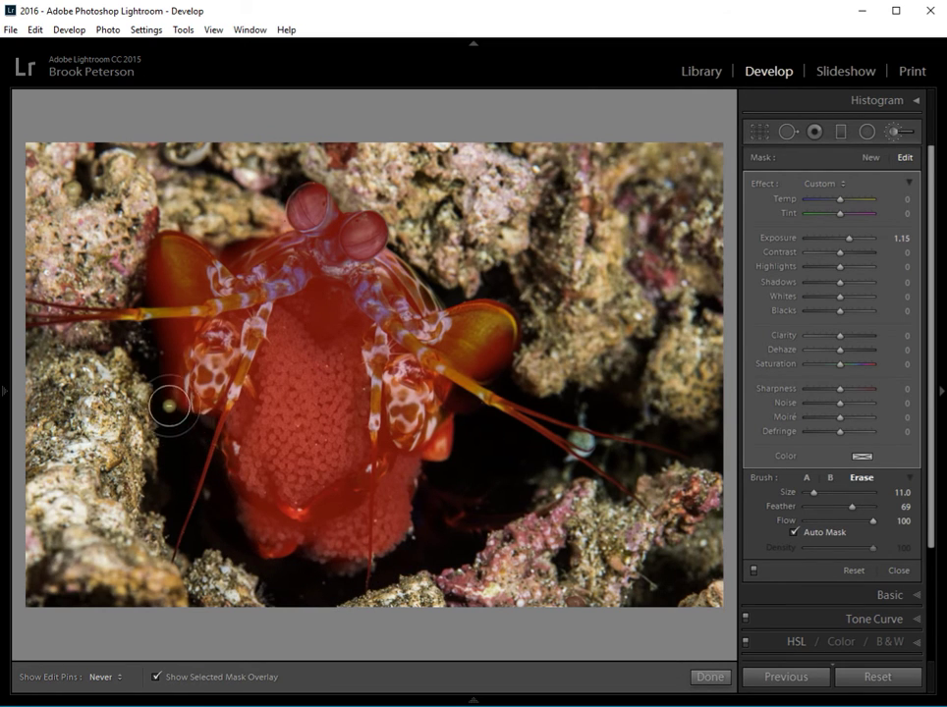
mouse_move(172, 346)
left_mouse_down()
mouse_move(176, 317)
mouse_move(152, 275)
mouse_move(155, 227)
left_mouse_up()
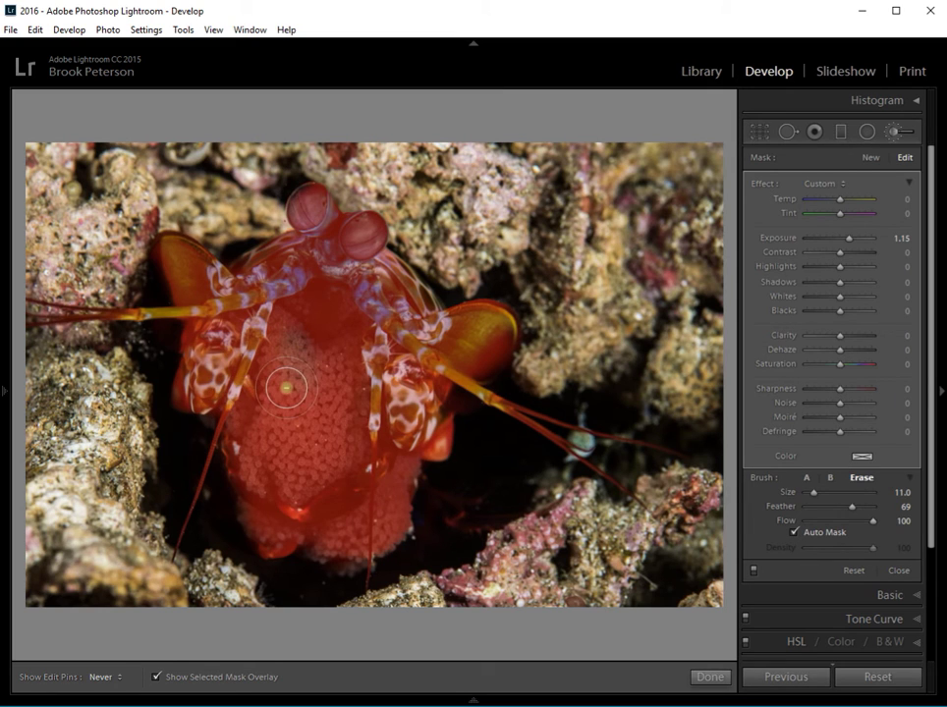
left_click(808, 479)
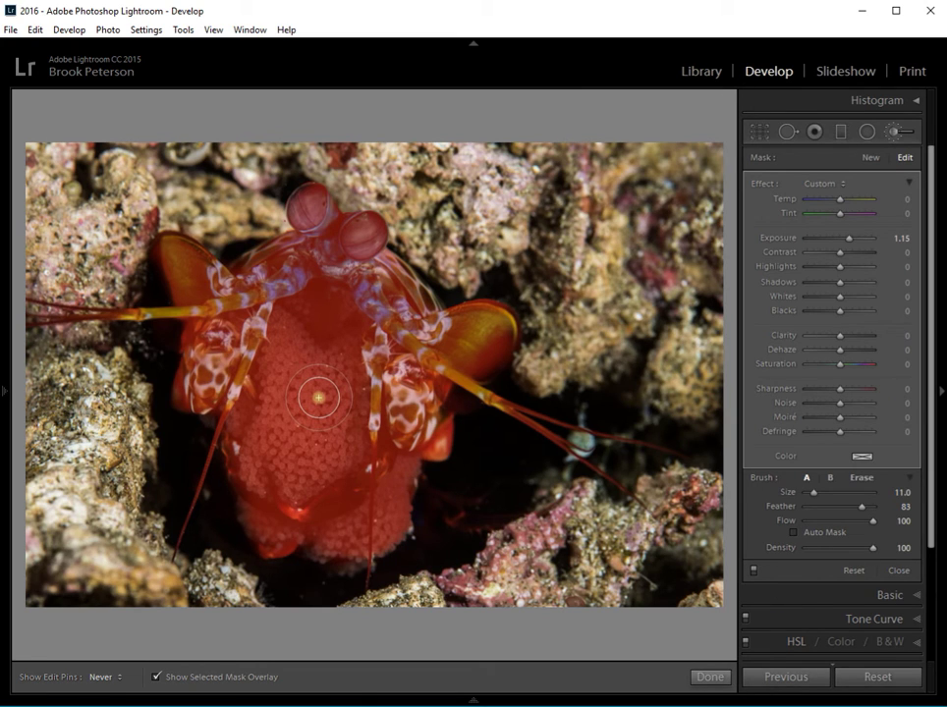
key("o")
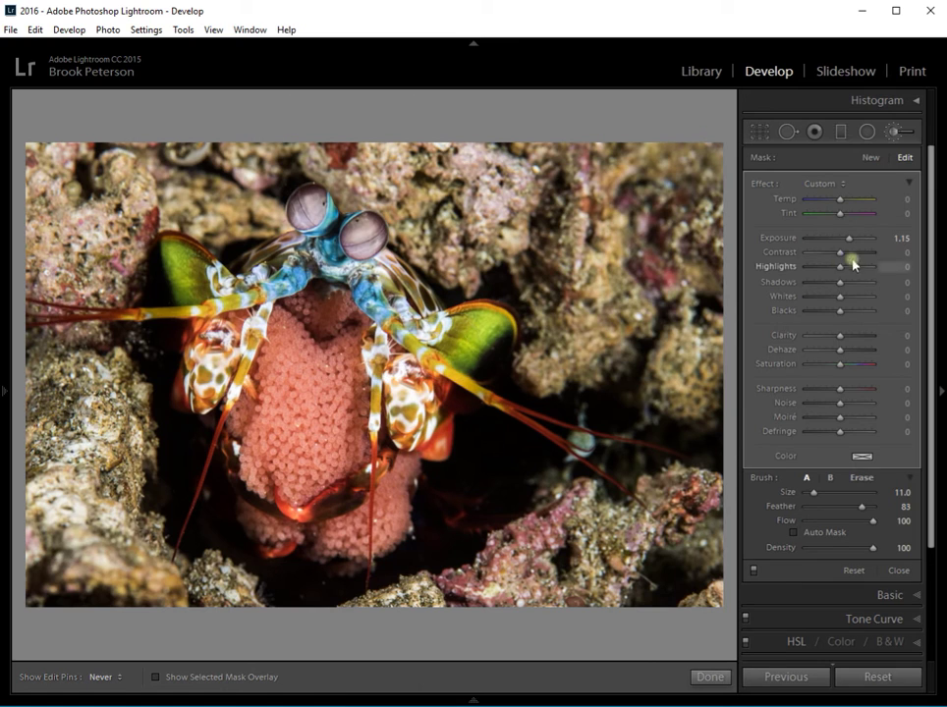
Reset the mask's Exposure, then set it to 0.51, Contrast to 26 and Whites to 8
double_click(774, 239)
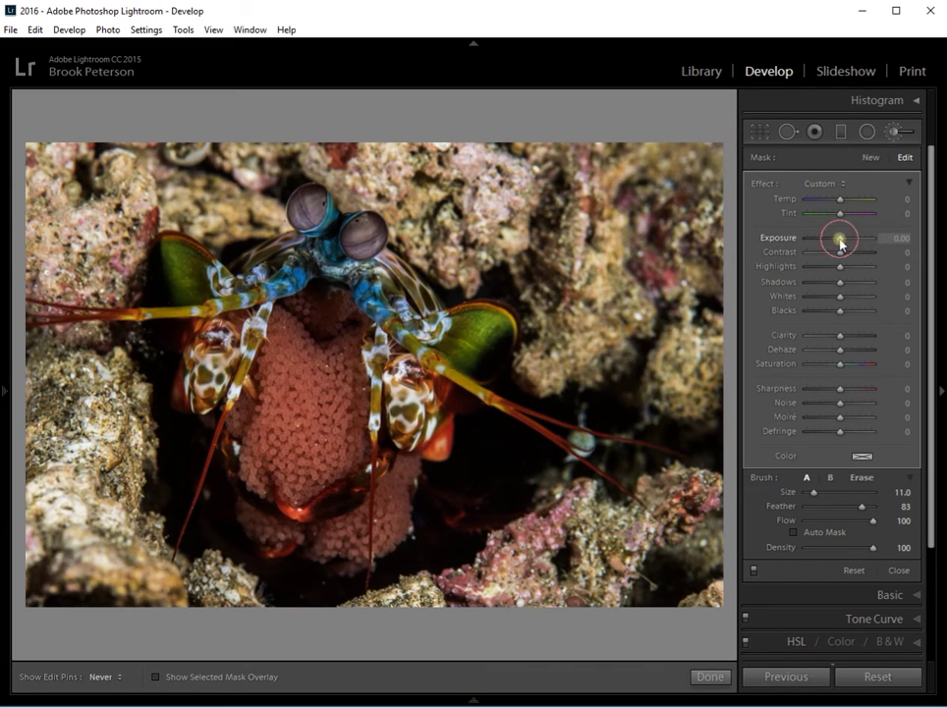
left_click_drag(840, 243, 843, 243)
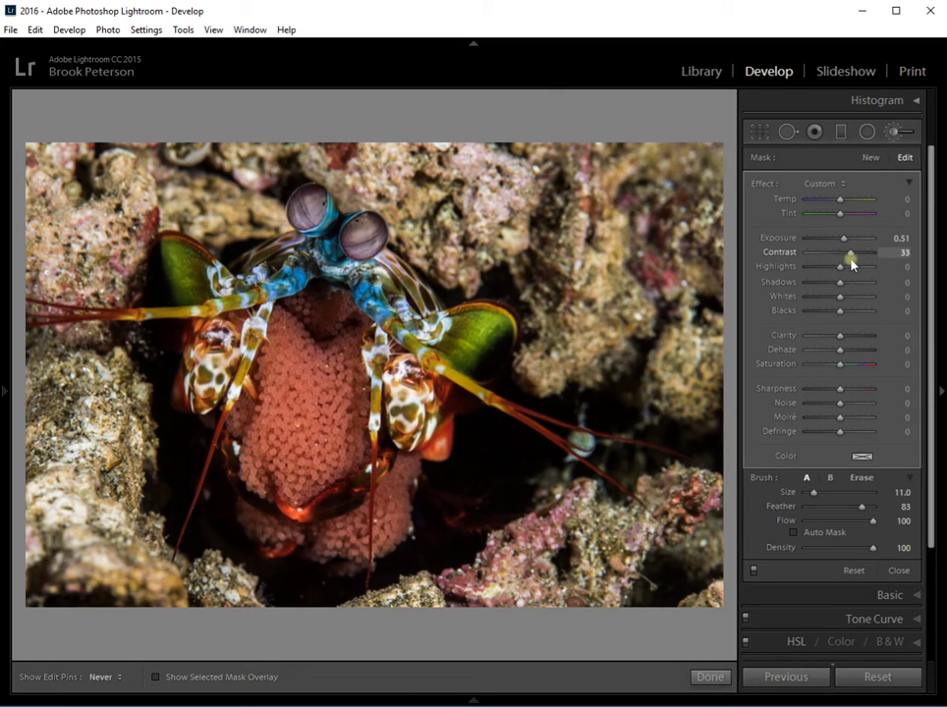
left_click_drag(851, 264, 860, 286)
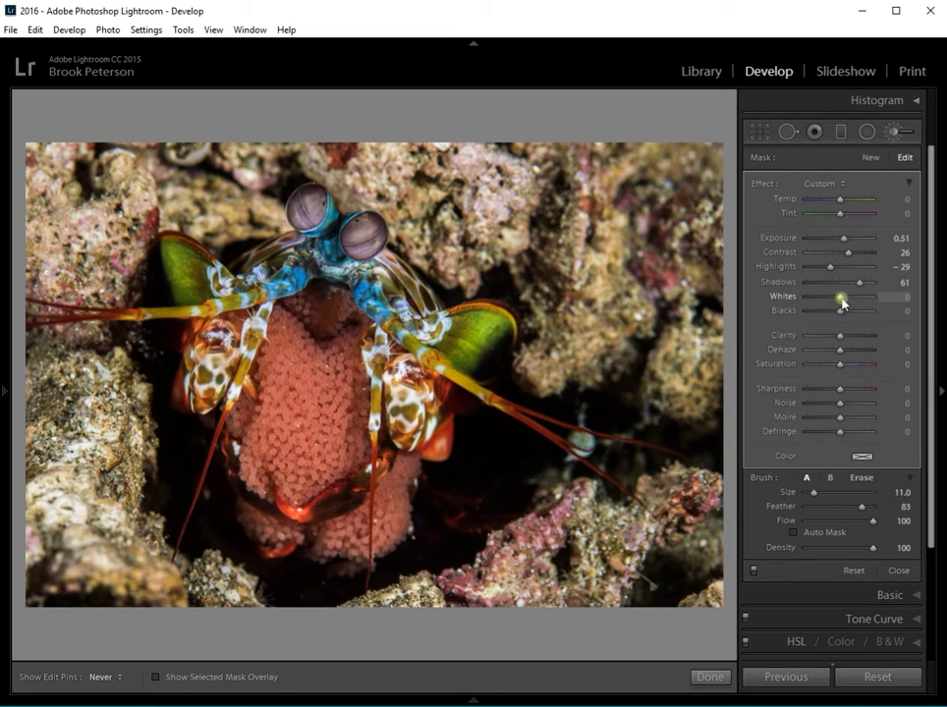
left_click_drag(840, 301, 845, 303)
Add Clarity, Saturation 10 and Sharpness 20 to the mask, then toggle the effect off to compare
mouse_move(837, 336)
left_mouse_down()
mouse_move(846, 340)
mouse_move(839, 357)
left_mouse_up()
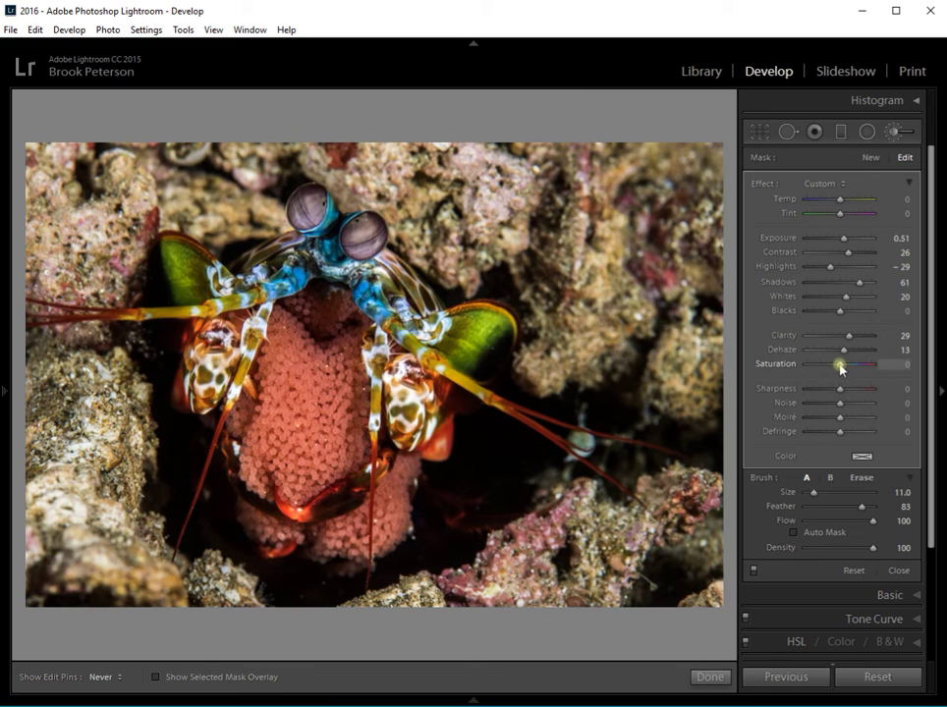
left_click_drag(841, 368, 847, 371)
left_click_drag(838, 391, 843, 393)
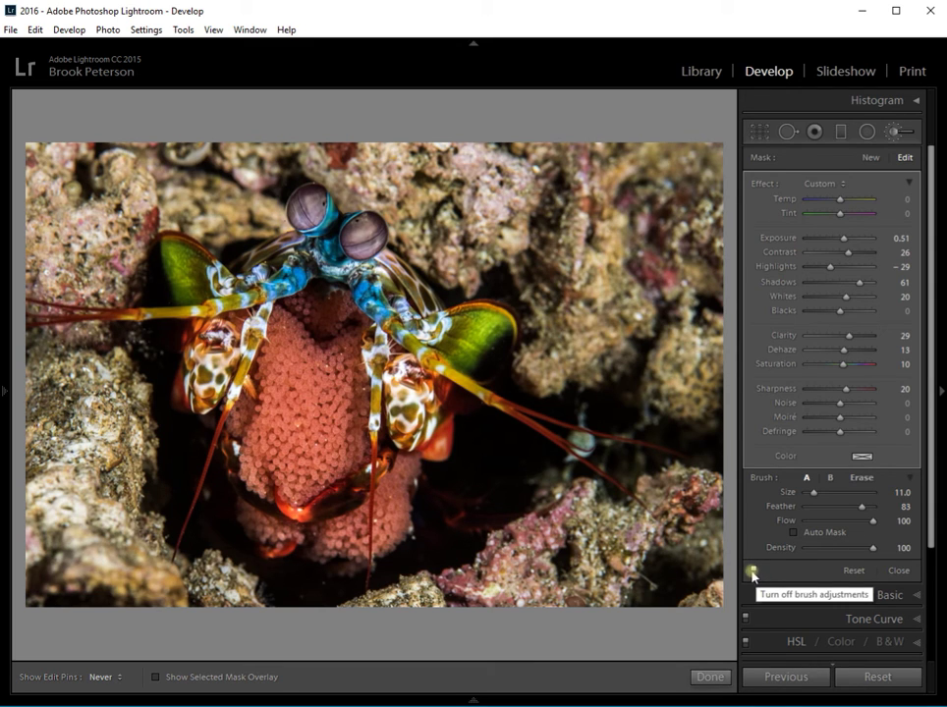
left_click(753, 574)
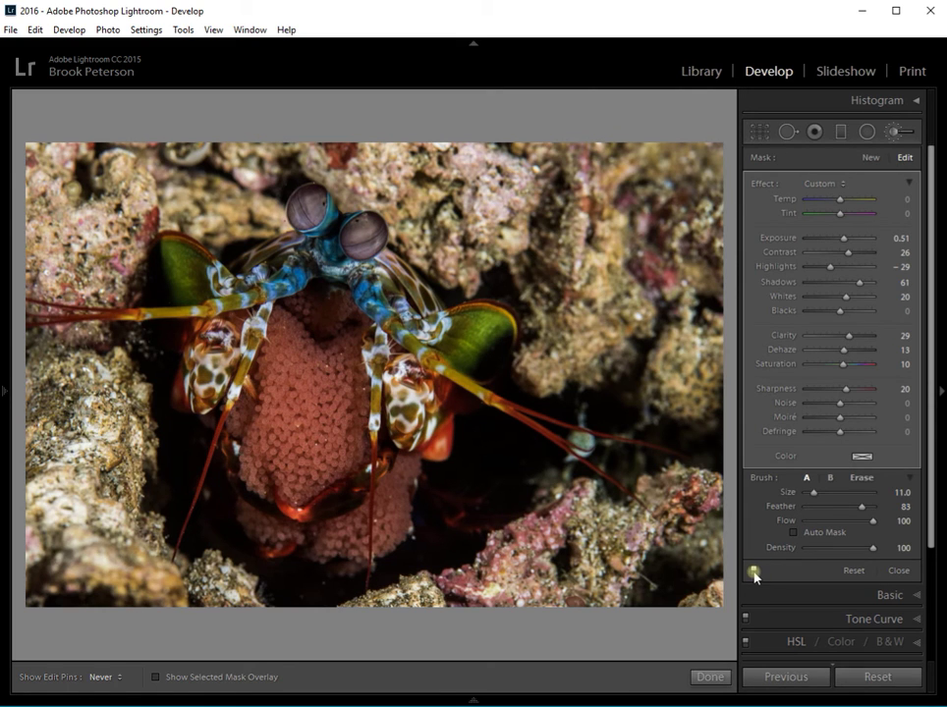
left_click(753, 574)
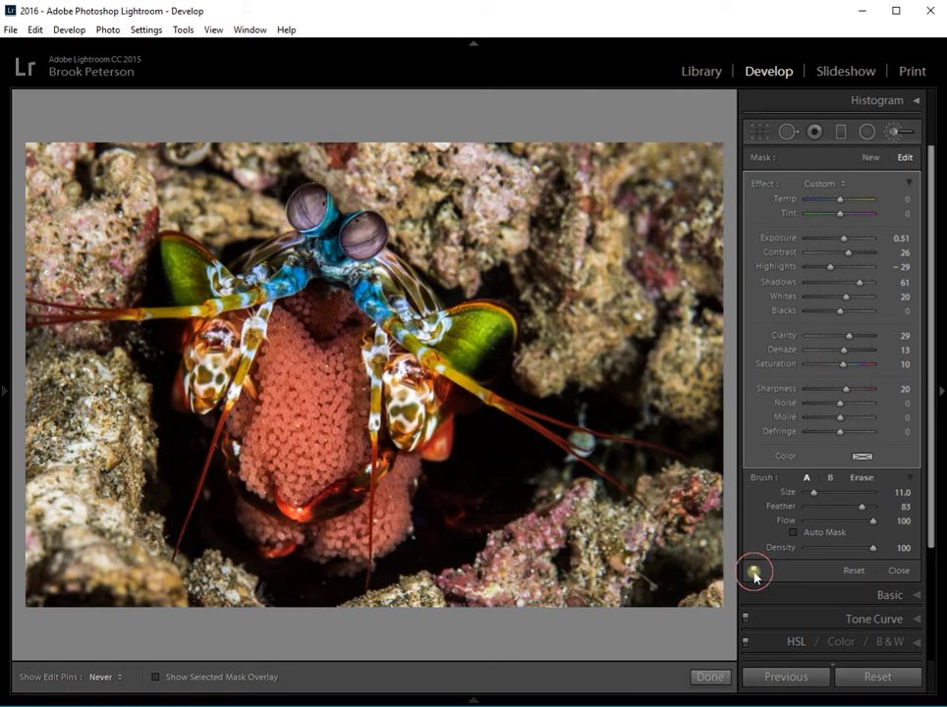
left_click(754, 574)
left_click(753, 573)
left_click(710, 678)
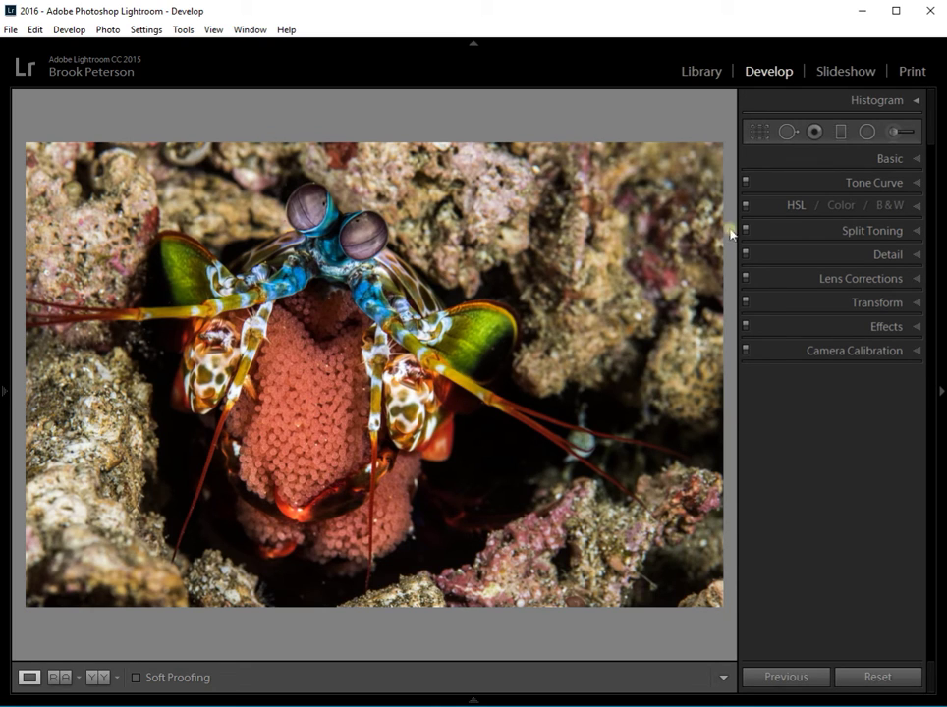
Reopen the Adjustment Brush and bring up the Show Edit Pins choices
left_click(893, 134)
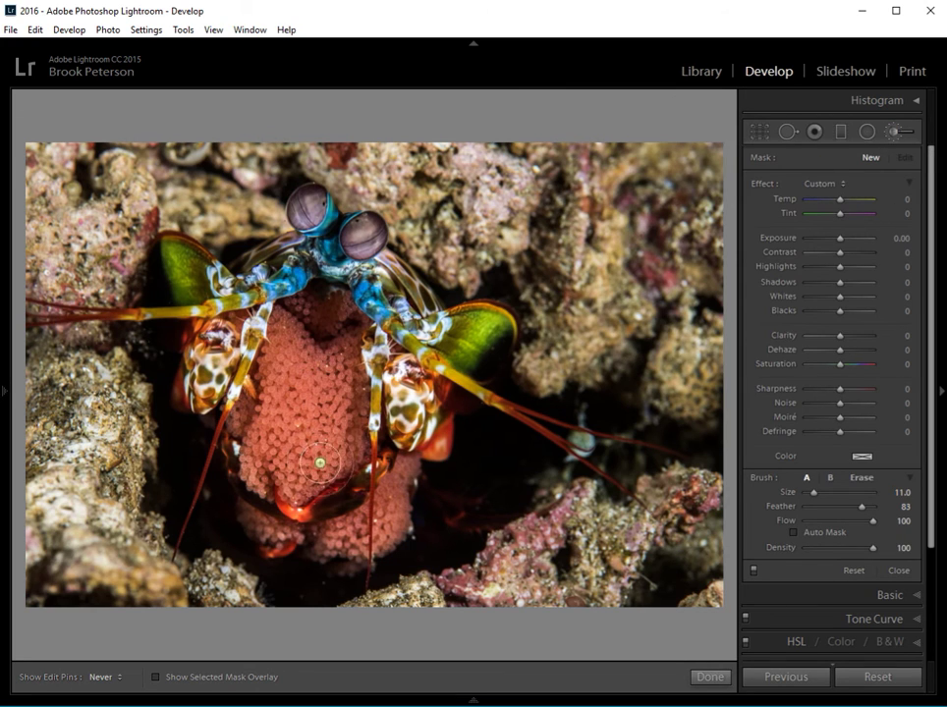
left_click(118, 679)
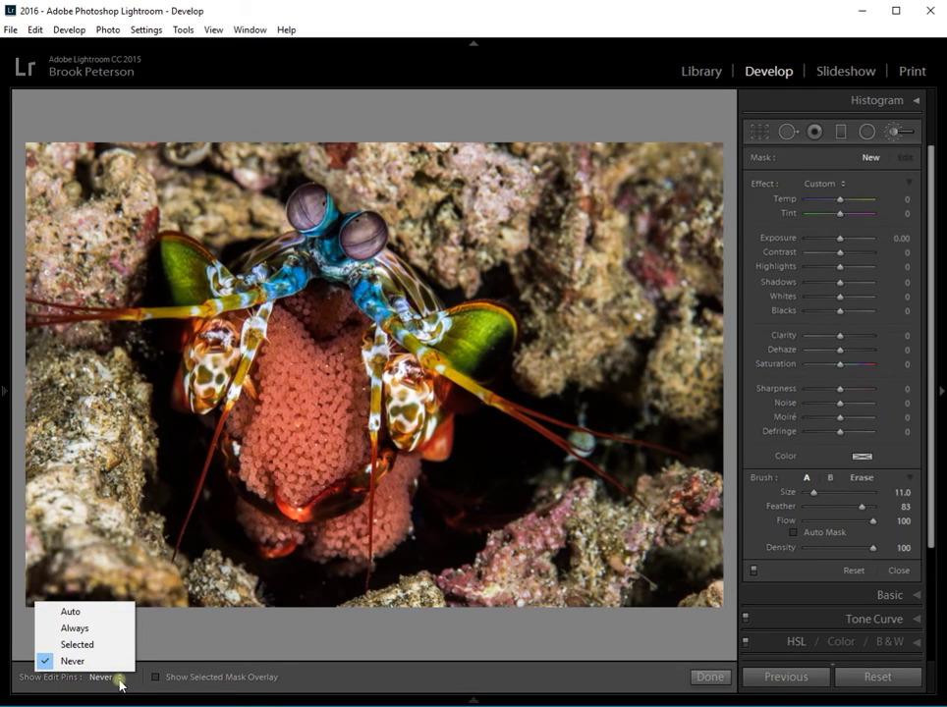
Set Show Edit Pins to Always, select the shrimp mask's pin, and raise Highlights to 3
left_click(80, 629)
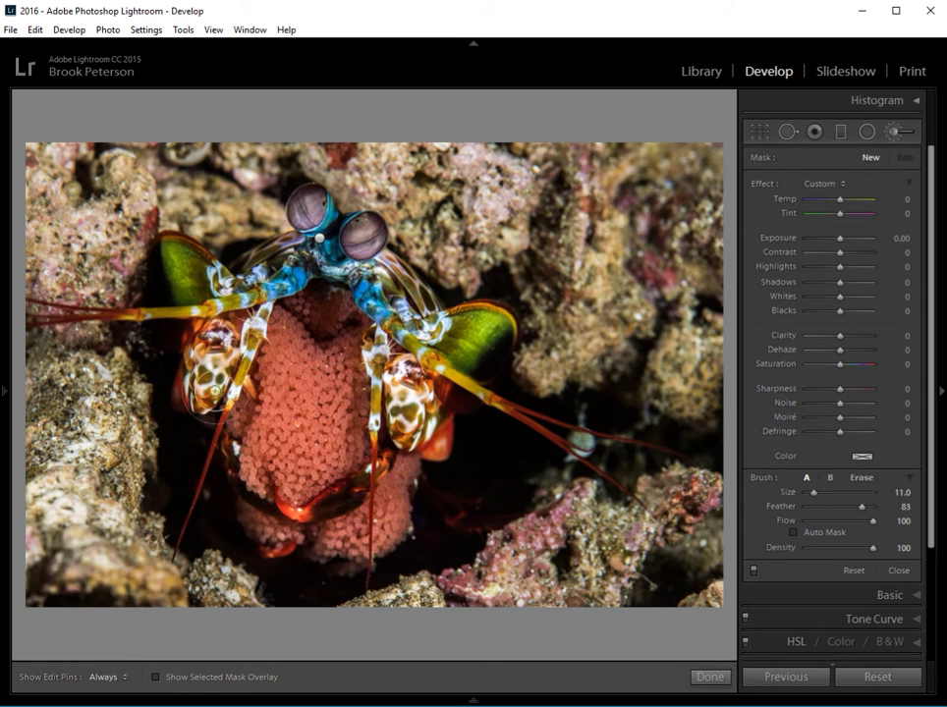
mouse_move(319, 243)
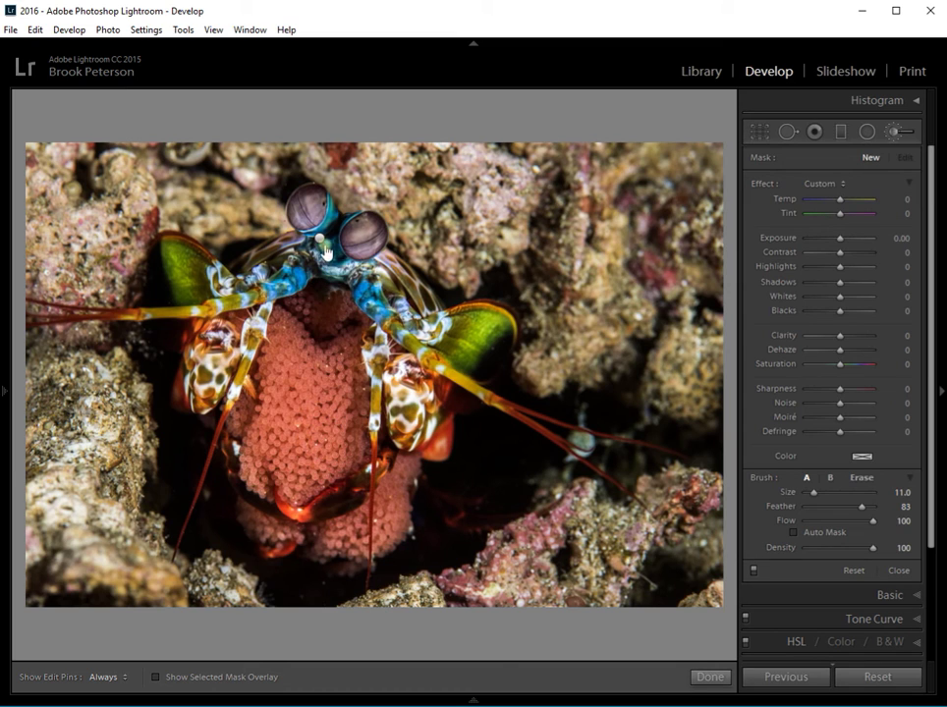
left_click(319, 243)
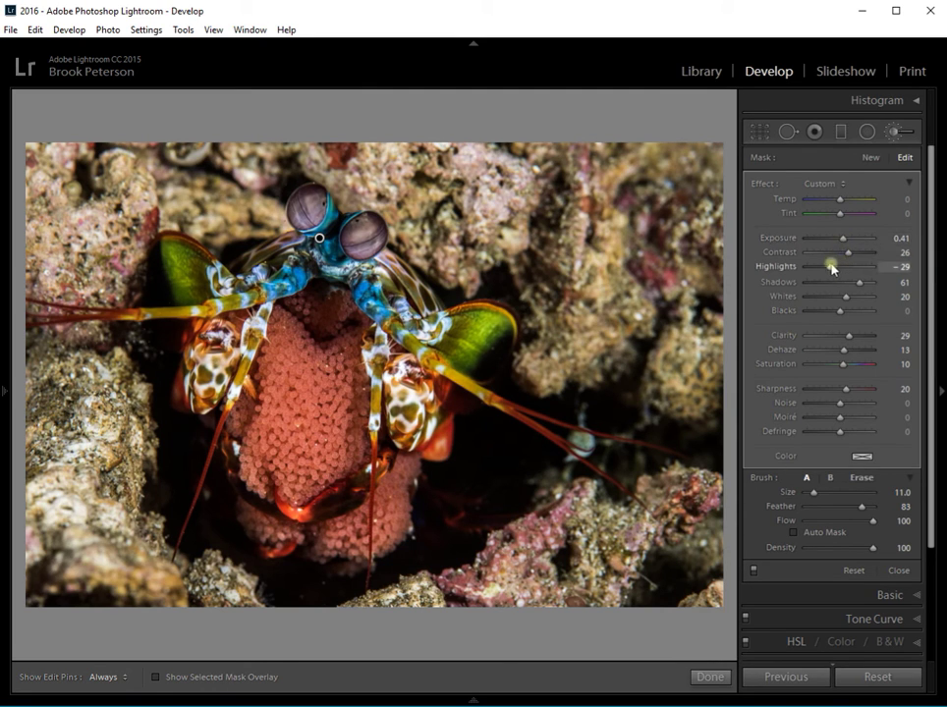
left_click_drag(830, 270, 841, 274)
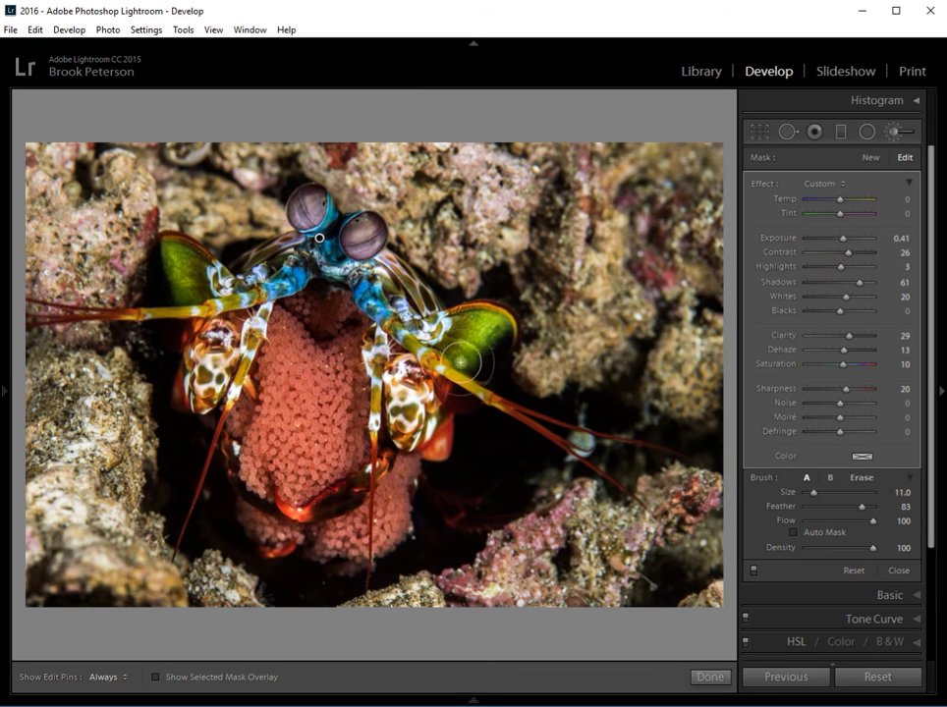
mouse_move(320, 242)
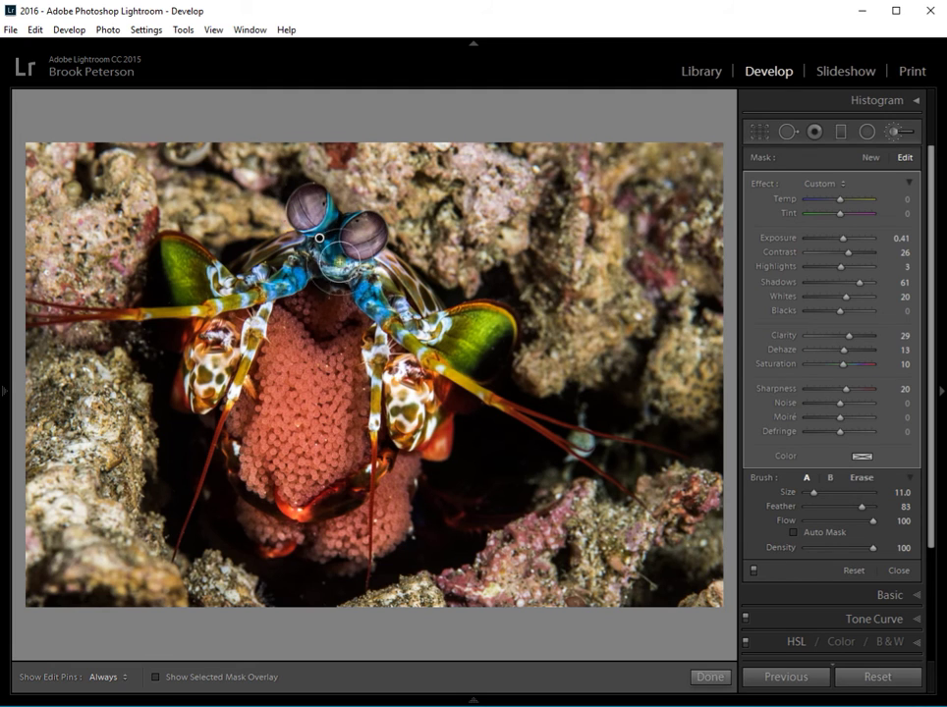
Create a new brush mask at size 7, paint it over both eyes, then switch to Erase
left_click(872, 158)
double_click(776, 182)
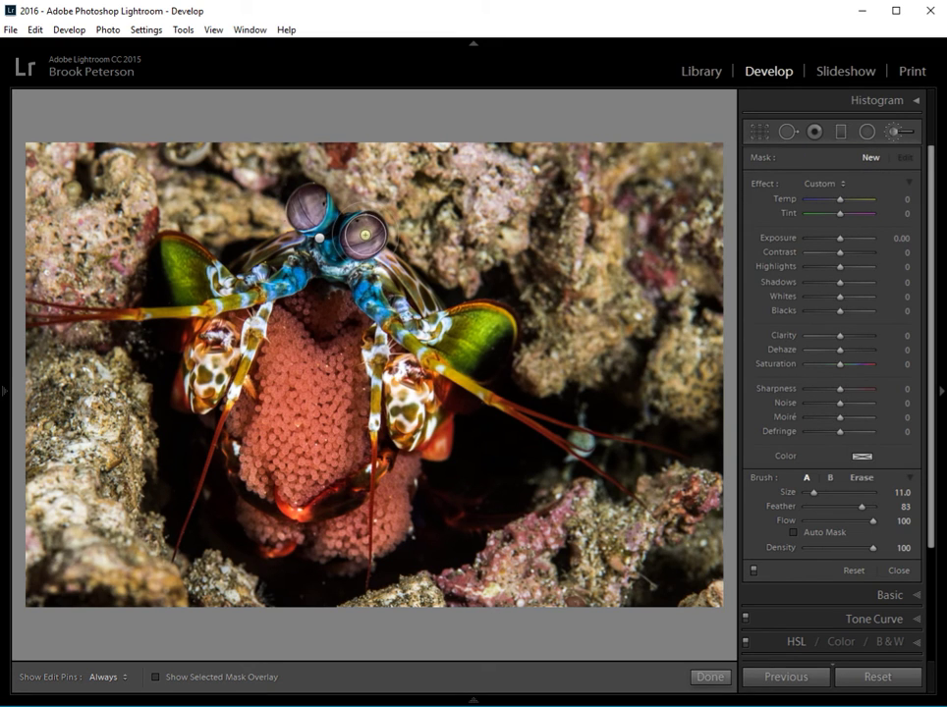
scroll(365, 234, "down", 4)
key("h")
left_click(308, 213)
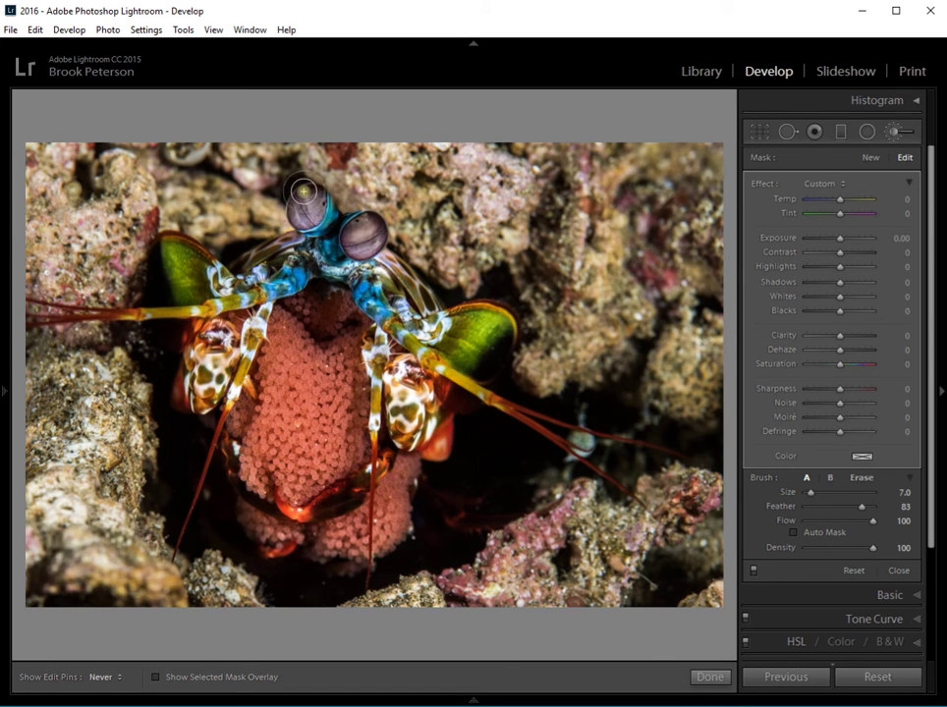
key("h")
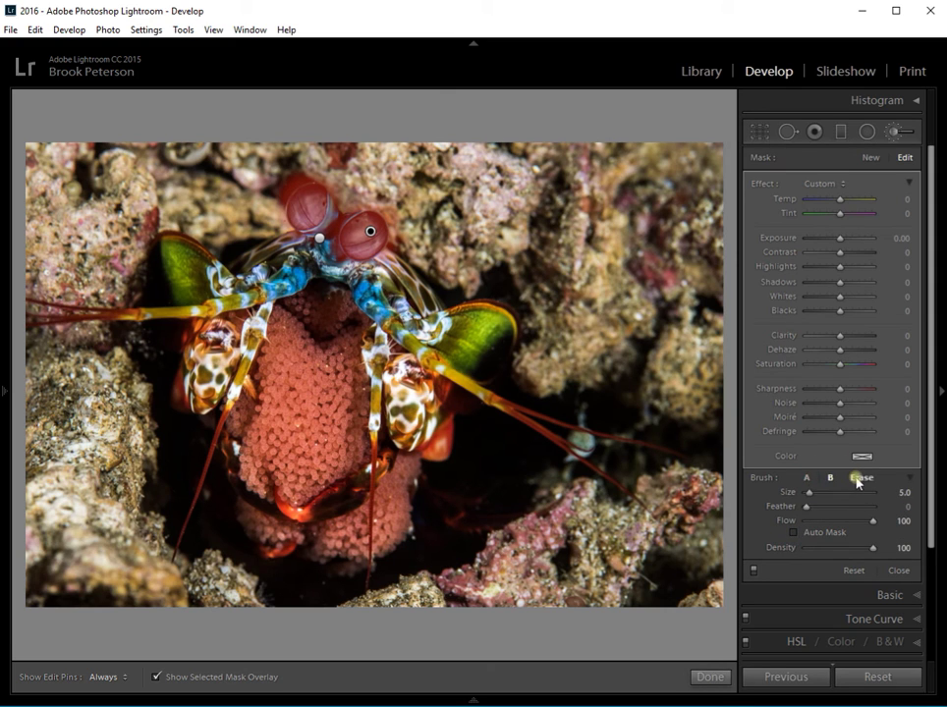
left_click(858, 478)
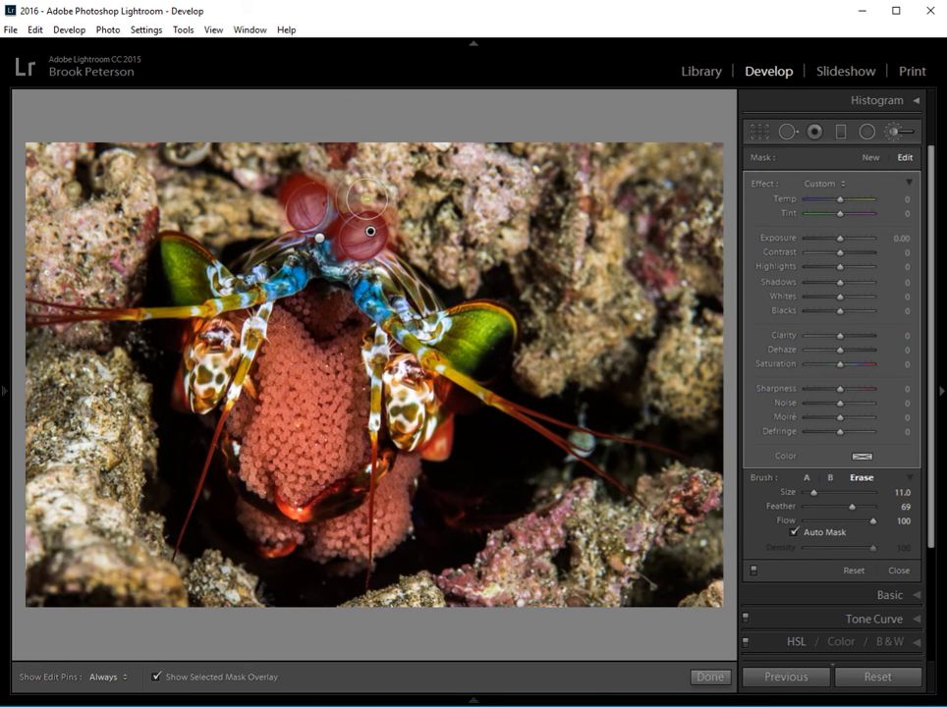
Erase the eye mask's spill with a size 5 brush so only the two eyes stay covered
scroll(367, 193, "down", 6)
key("h")
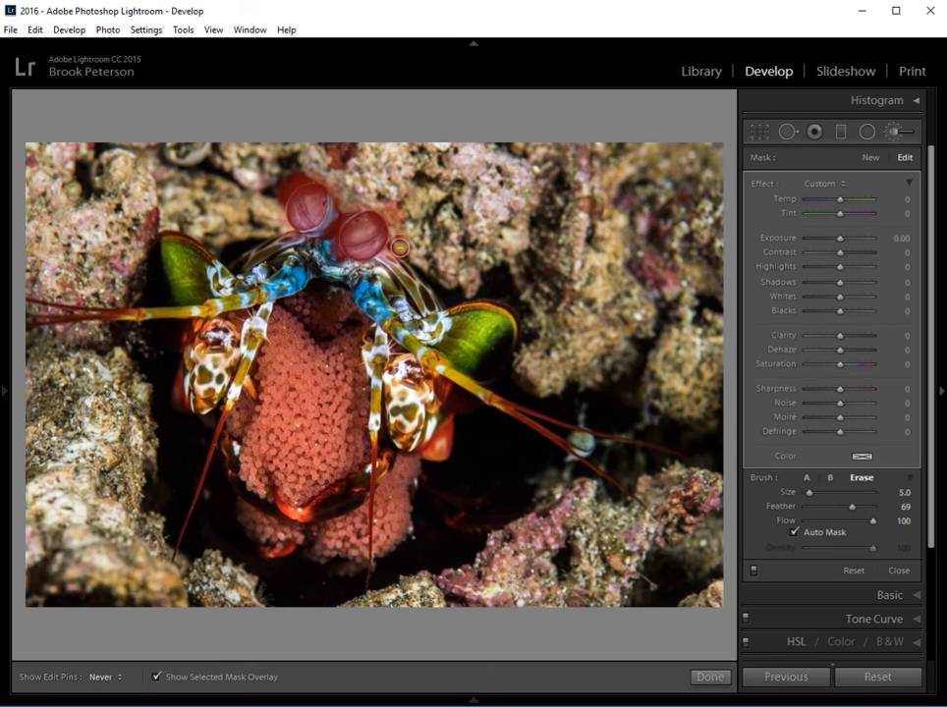
key("h")
key("h")
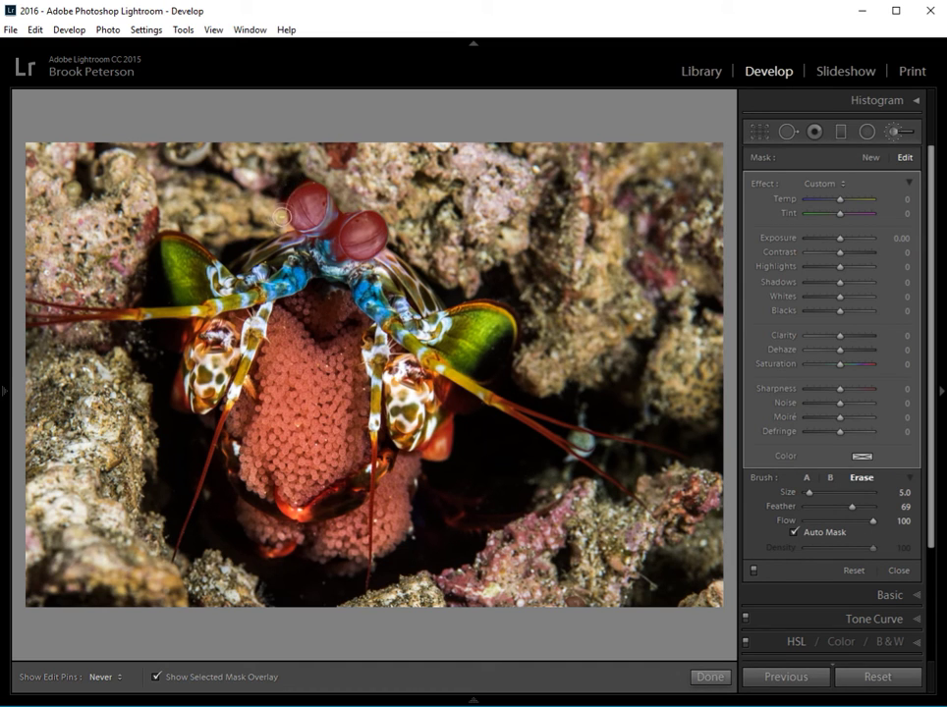
key("h")
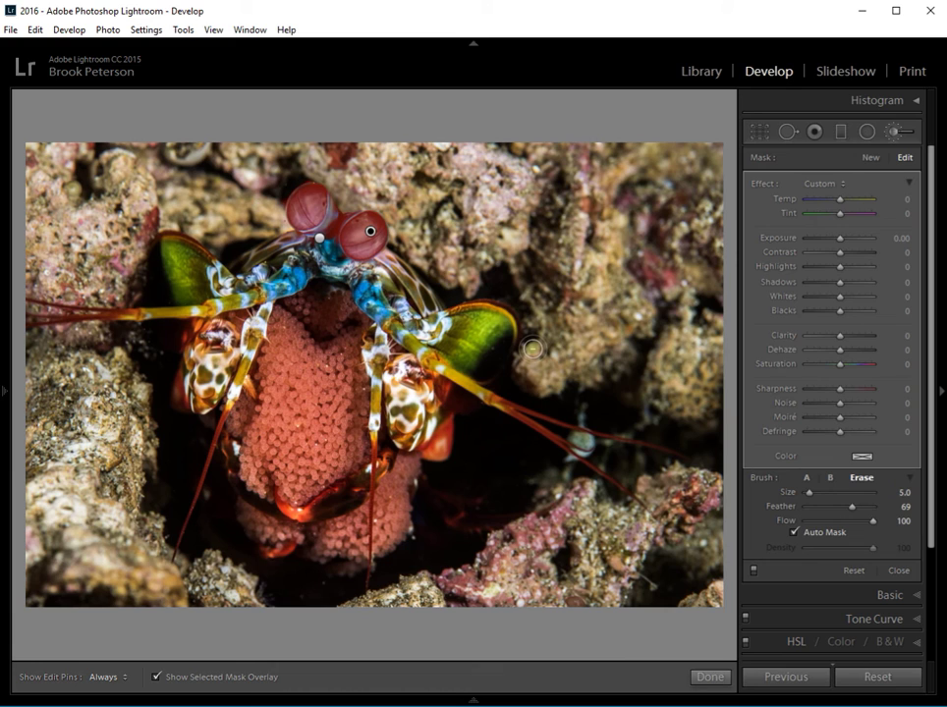
Hide the overlay and set the eye mask to Exposure 1.06, Contrast 26, Blacks −22, Clarity 33
key("o")
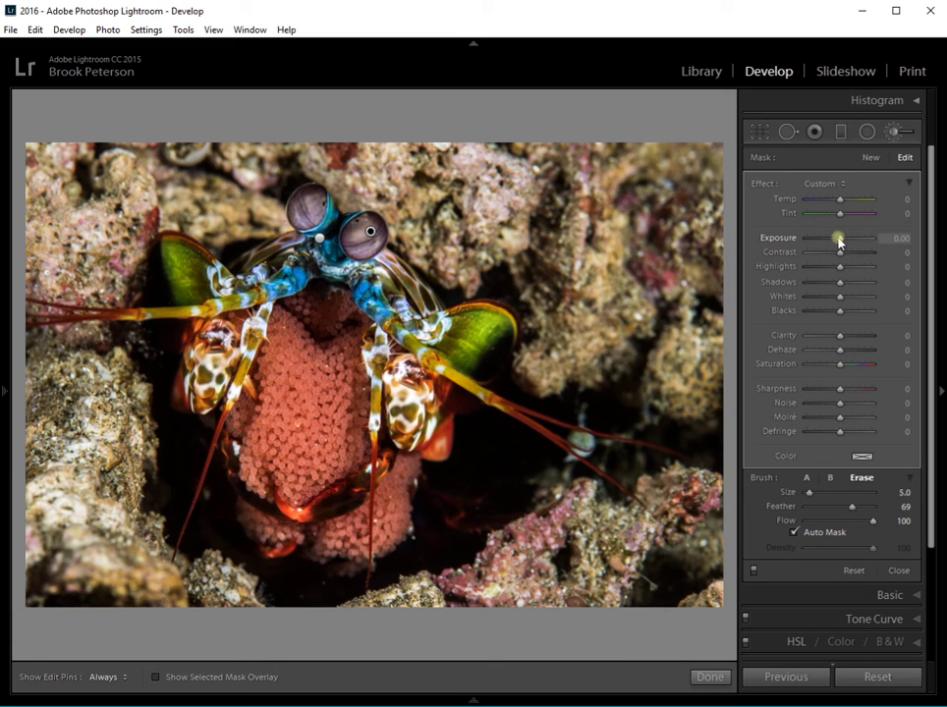
left_click_drag(838, 241, 848, 245)
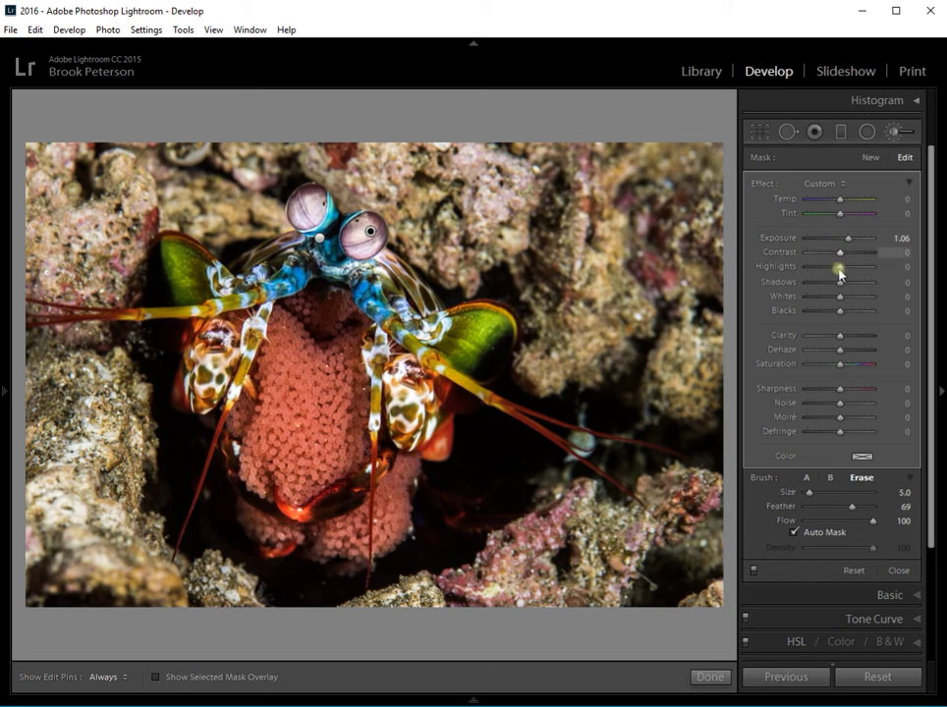
left_click_drag(840, 312, 831, 311)
left_click_drag(839, 251, 846, 254)
left_click_drag(838, 334, 851, 338)
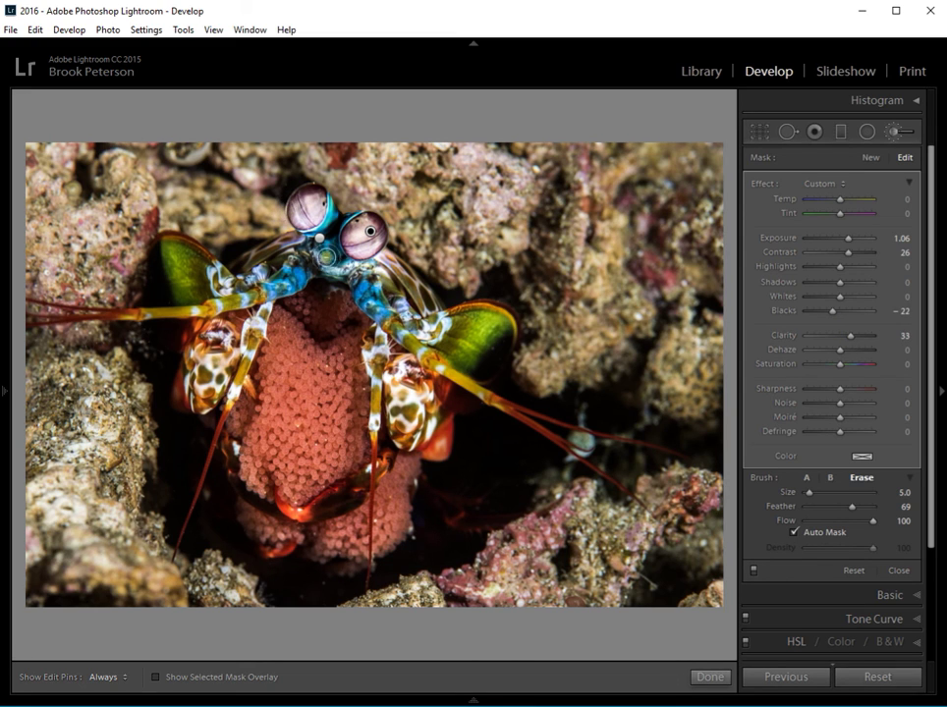
left_click(321, 242)
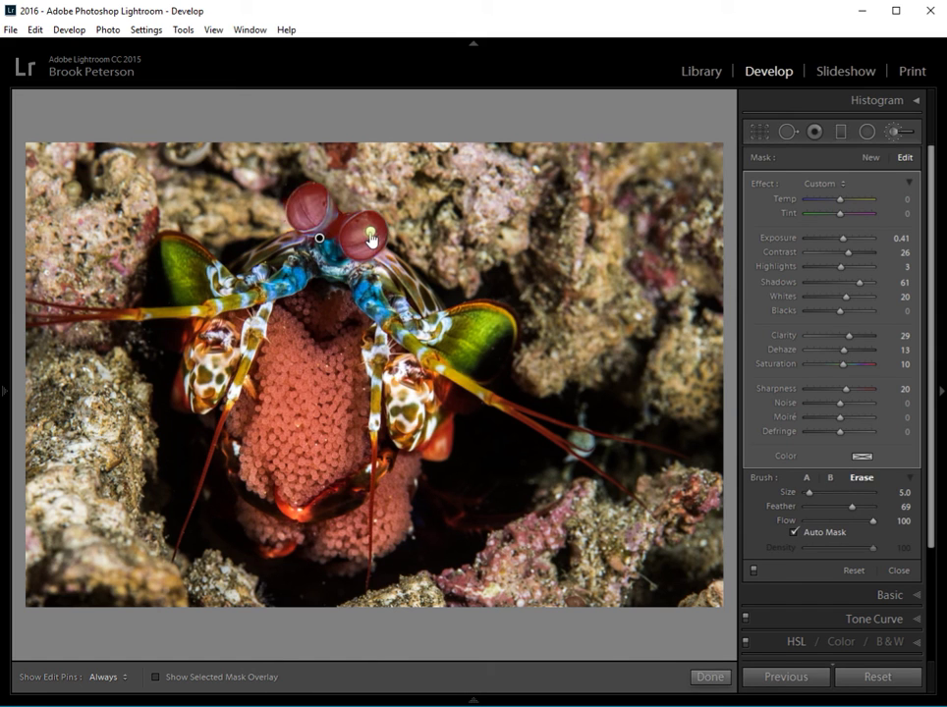
left_click(369, 234)
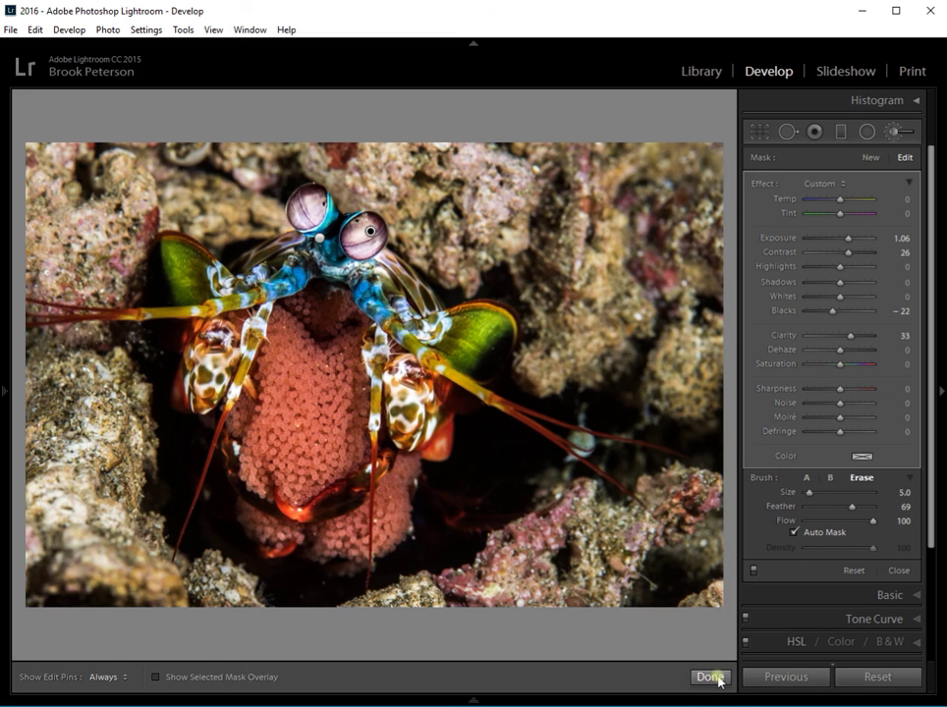
left_click(716, 678)
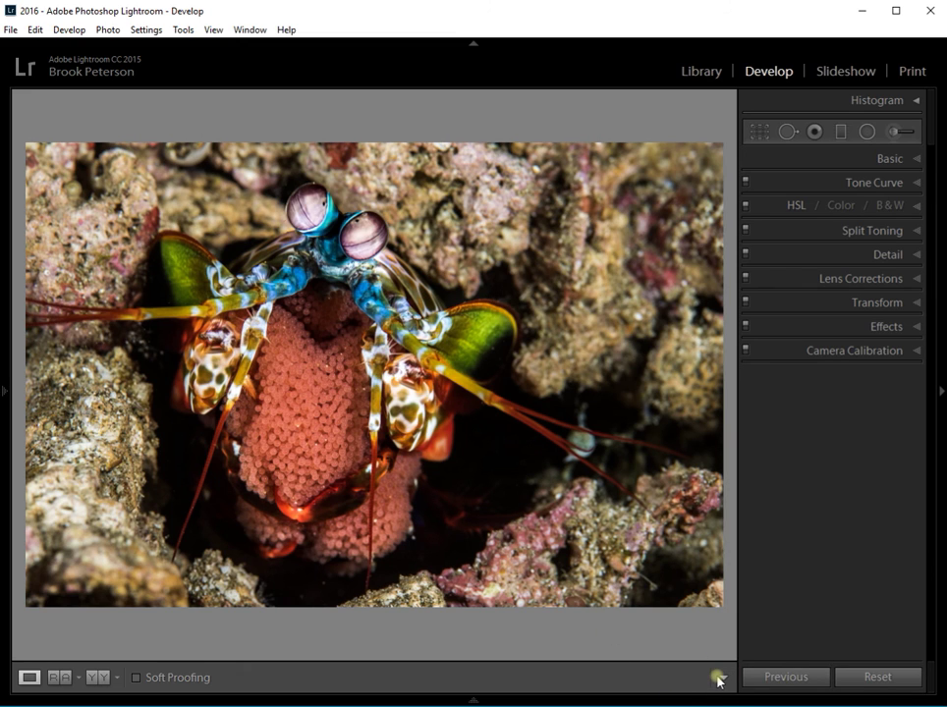
Click Done to close the Adjustment Brush with both masks applied
left_click(835, 186)
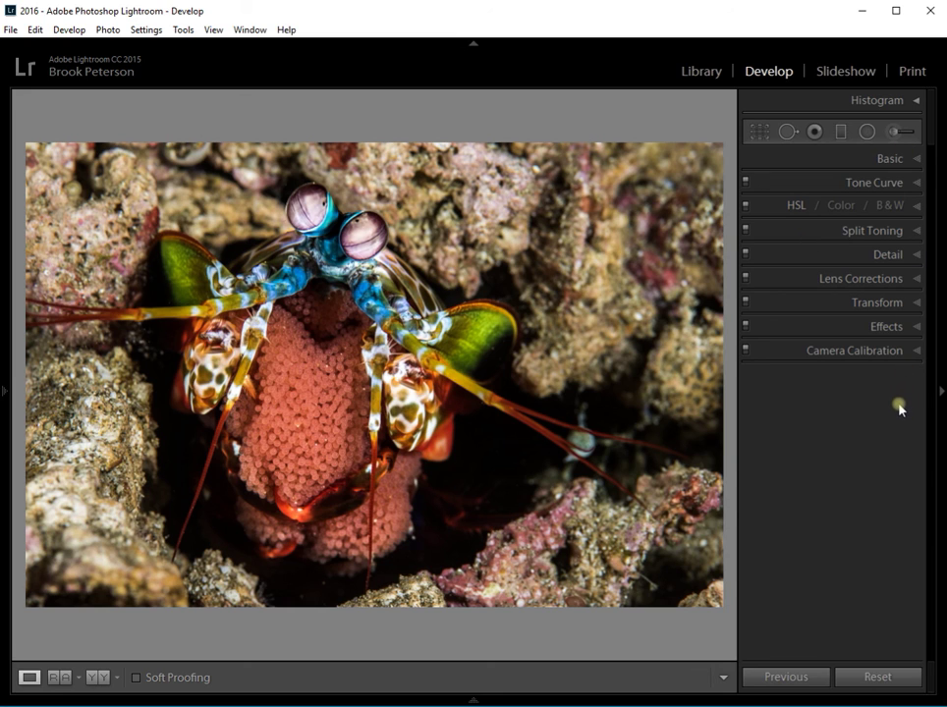